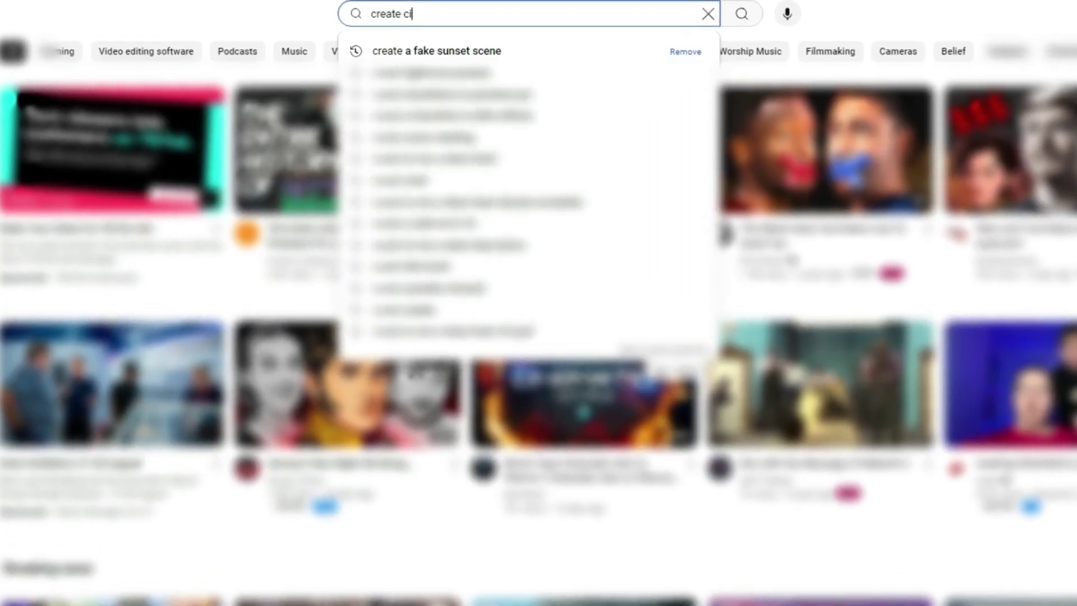
- Search YouTube for 'create cinematic title reveal premiere pro' tutorials
{"action": "type", "text": "nematic title reveal "}
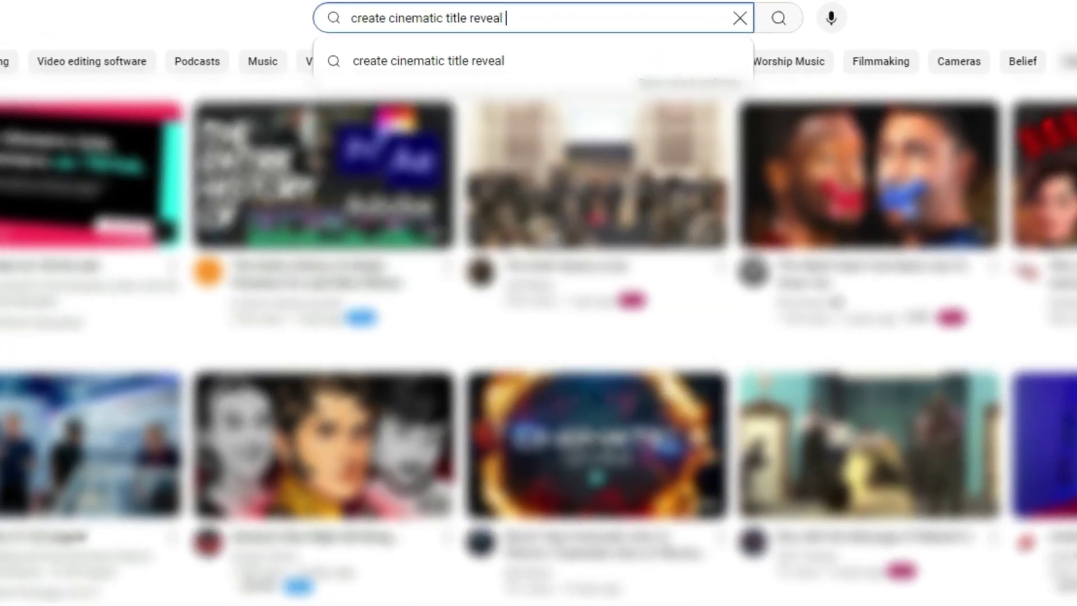
{"action": "type", "text": "premiere pro"}
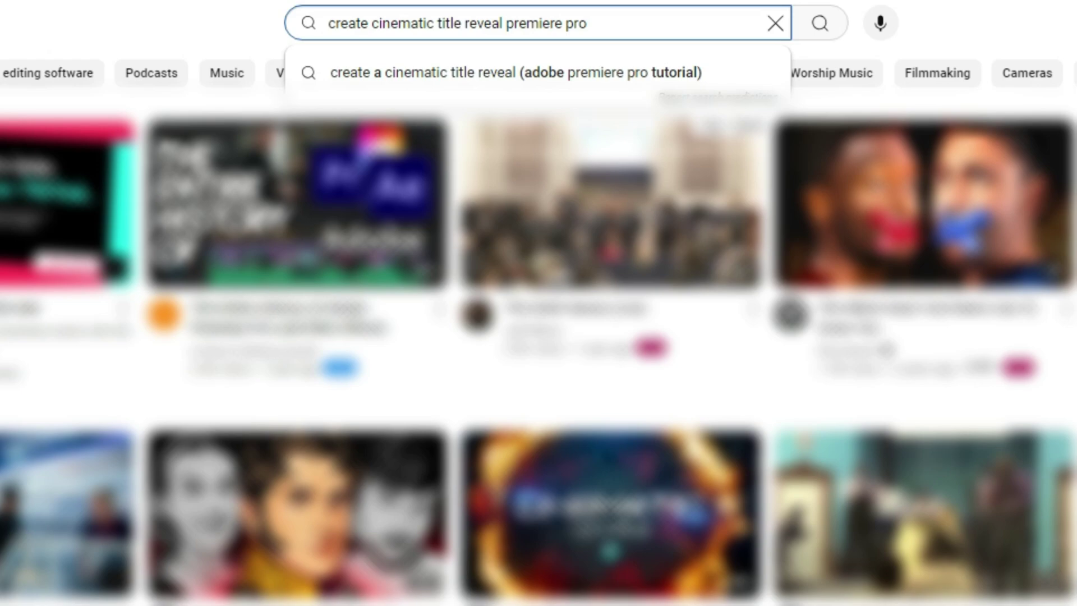
{"action": "left_click", "coordinate": [617, 74]}
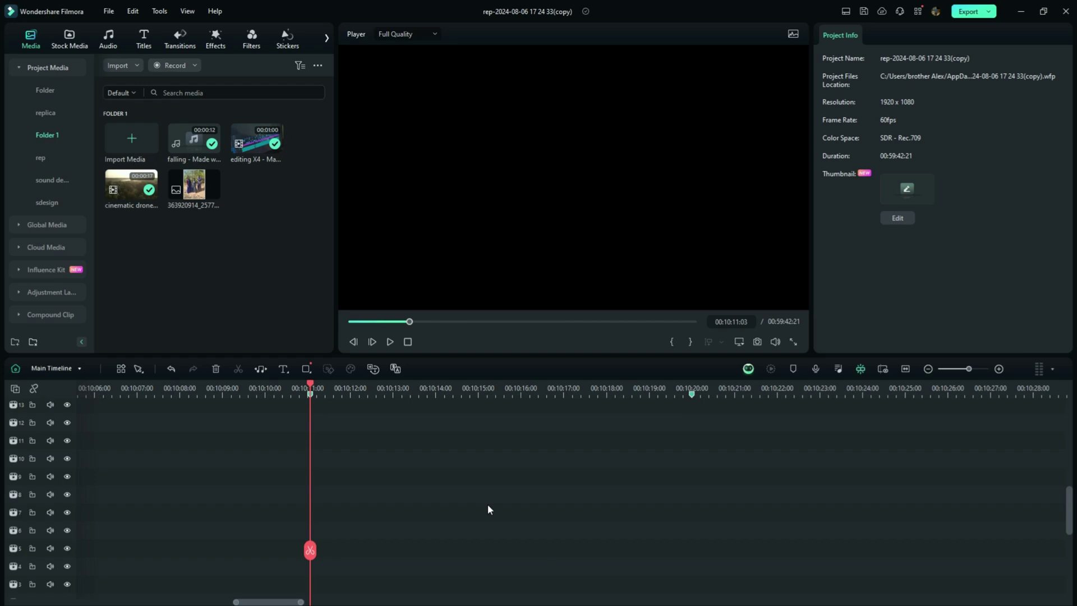
- Add a plain Quick Text title, lengthen its clip, and open the full-screen advanced text editor
{"action": "left_click", "coordinate": [288, 371]}
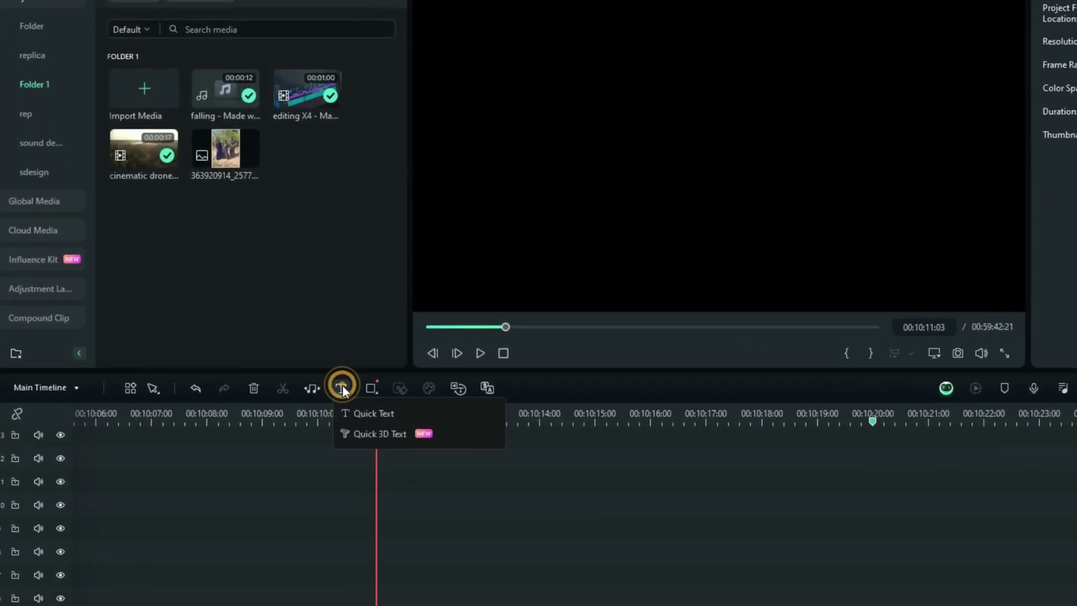
{"action": "left_click", "coordinate": [358, 416]}
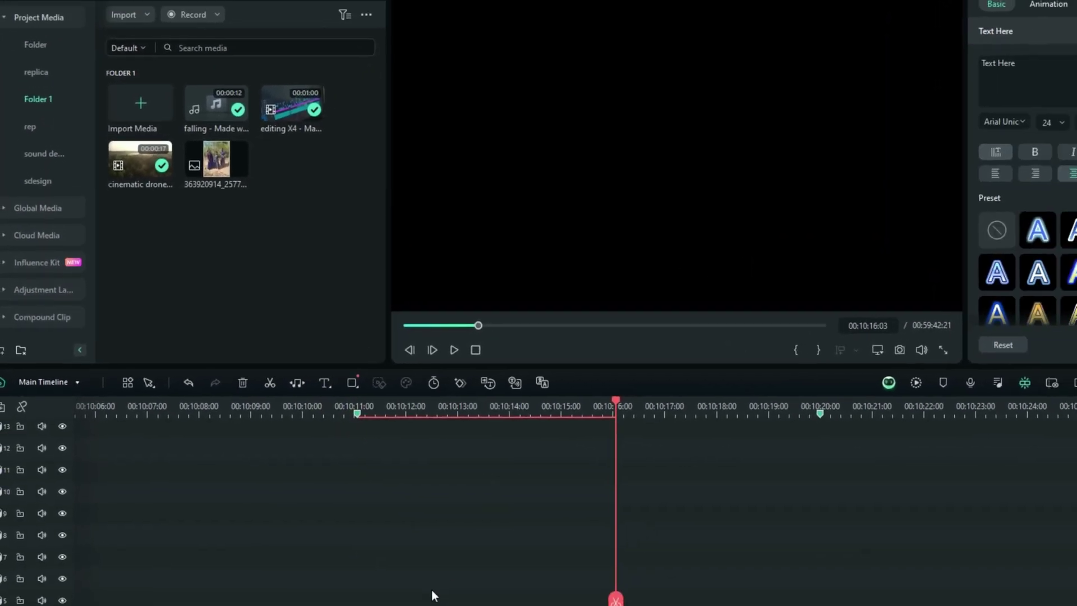
{"action": "left_click_drag", "start_coordinate": [558, 570], "coordinate": [829, 570]}
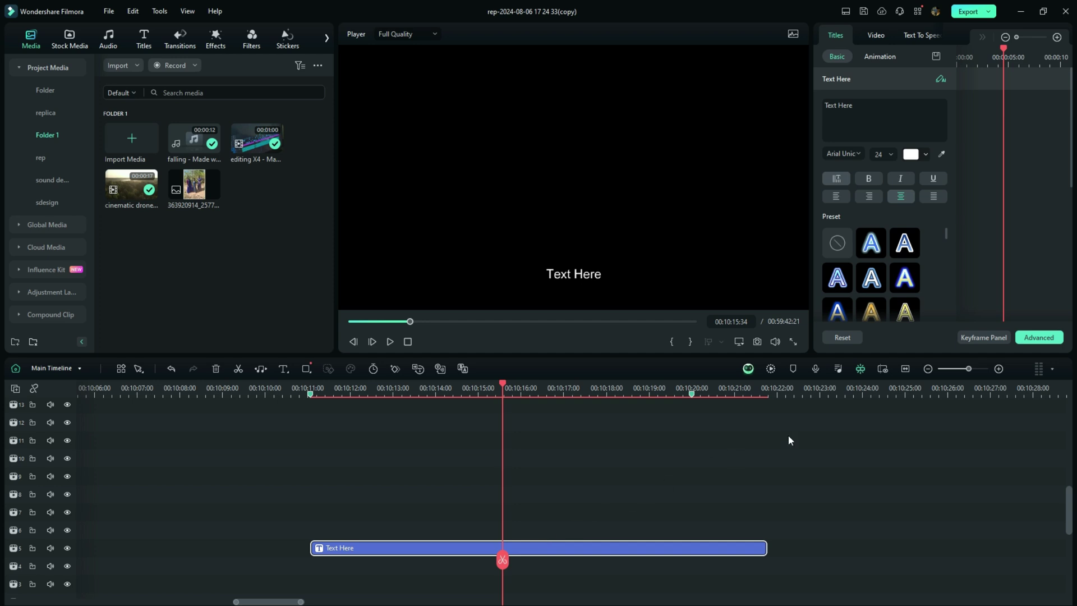
{"action": "left_click", "coordinate": [1039, 337]}
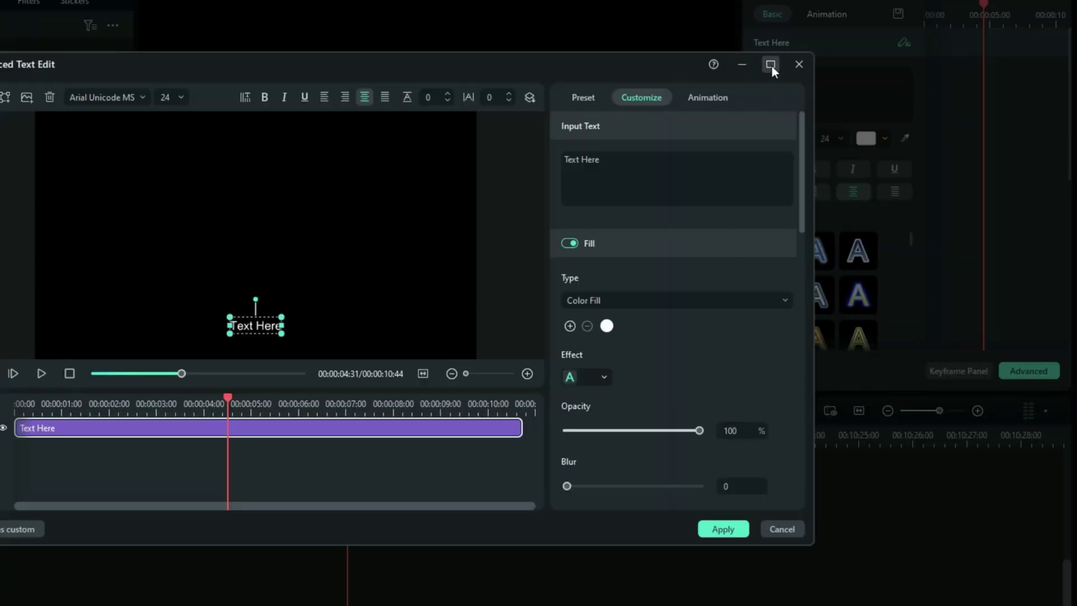
{"action": "left_click", "coordinate": [770, 64]}
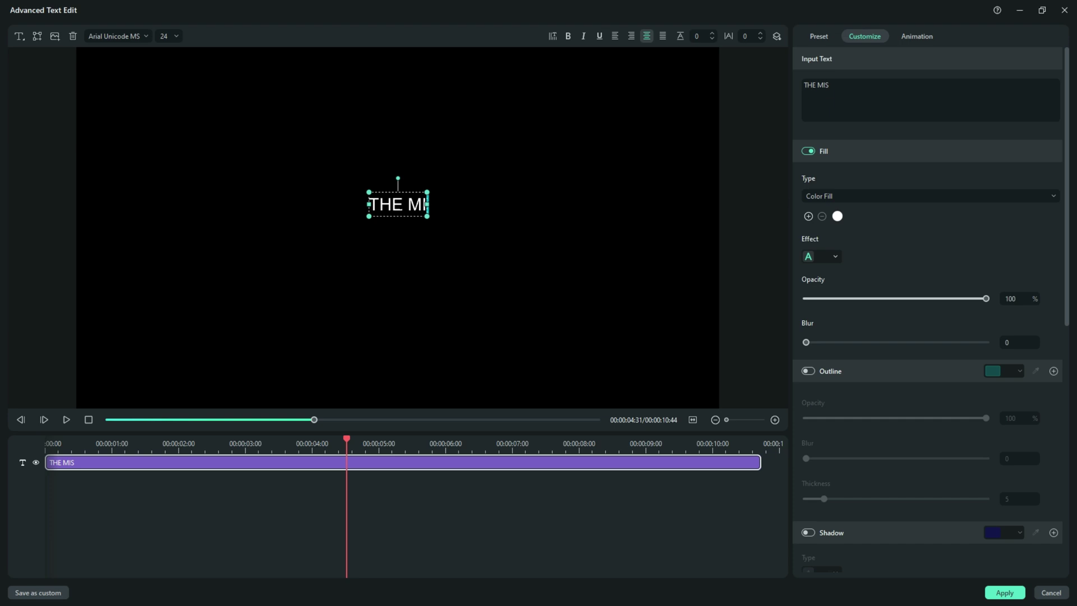
- Style THE MISTY in Noto Sans Bold, size 36, spacing 23, centred, and apply
{"action": "left_click", "coordinate": [115, 36]}
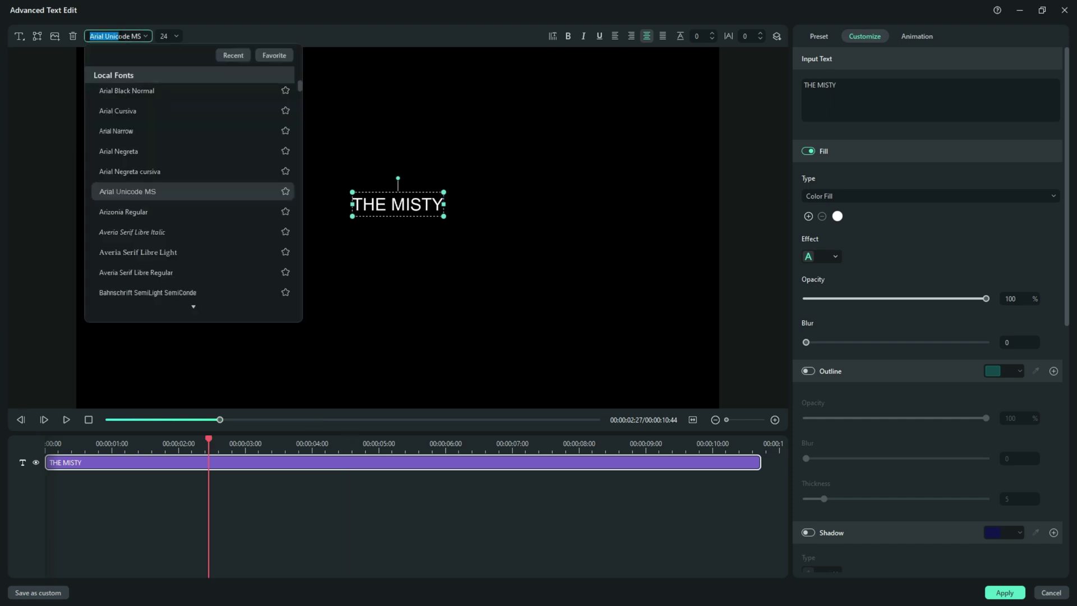
{"action": "scroll", "coordinate": [140, 225], "scroll_direction": "down", "scroll_amount": 15}
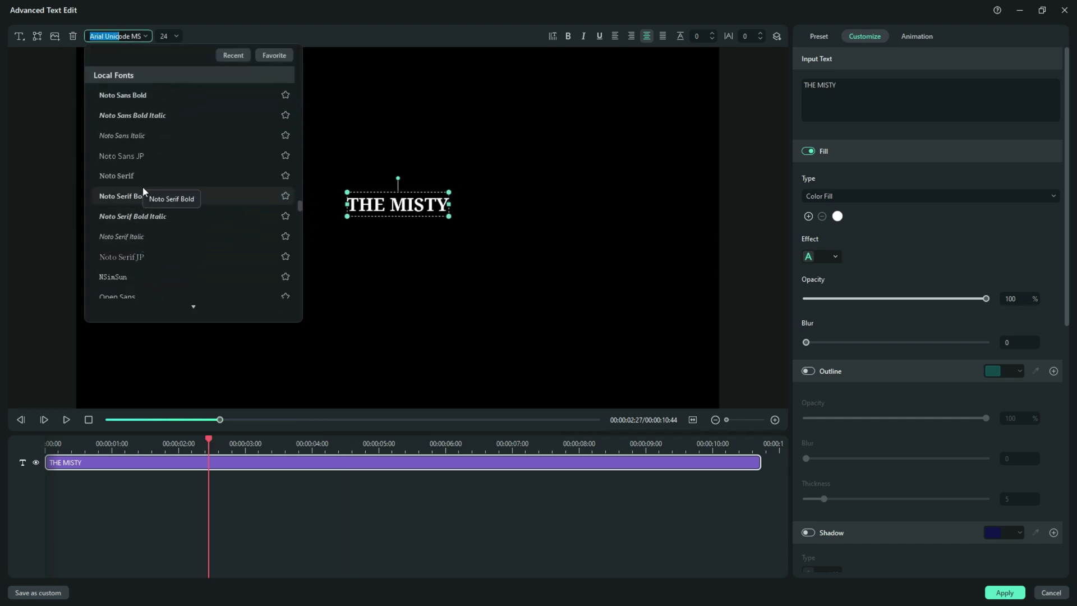
{"action": "left_click", "coordinate": [134, 95]}
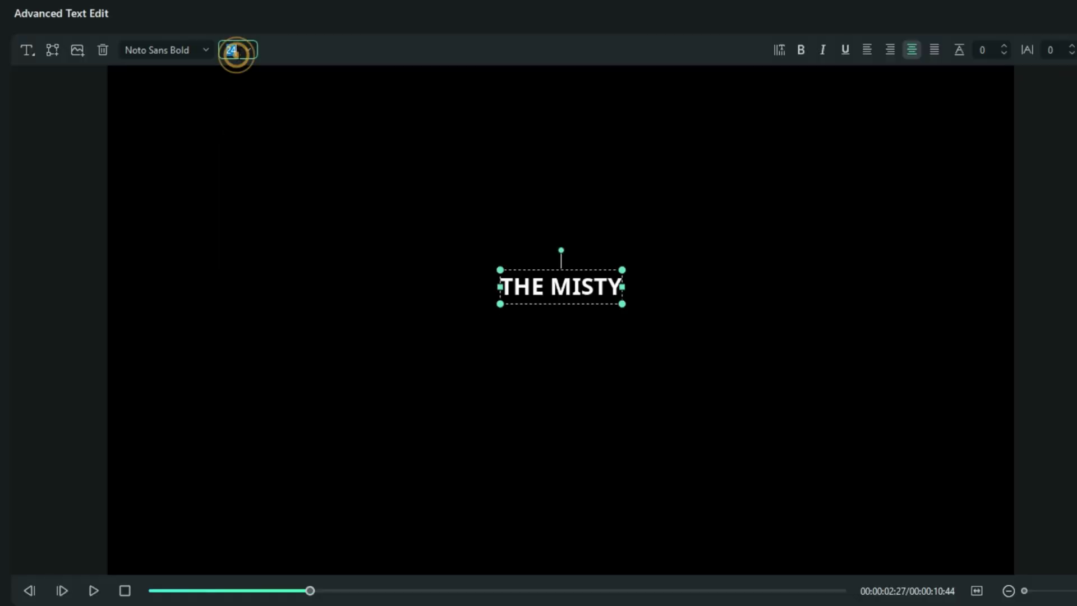
{"action": "scroll", "coordinate": [237, 51], "scroll_direction": "down", "scroll_amount": 3}
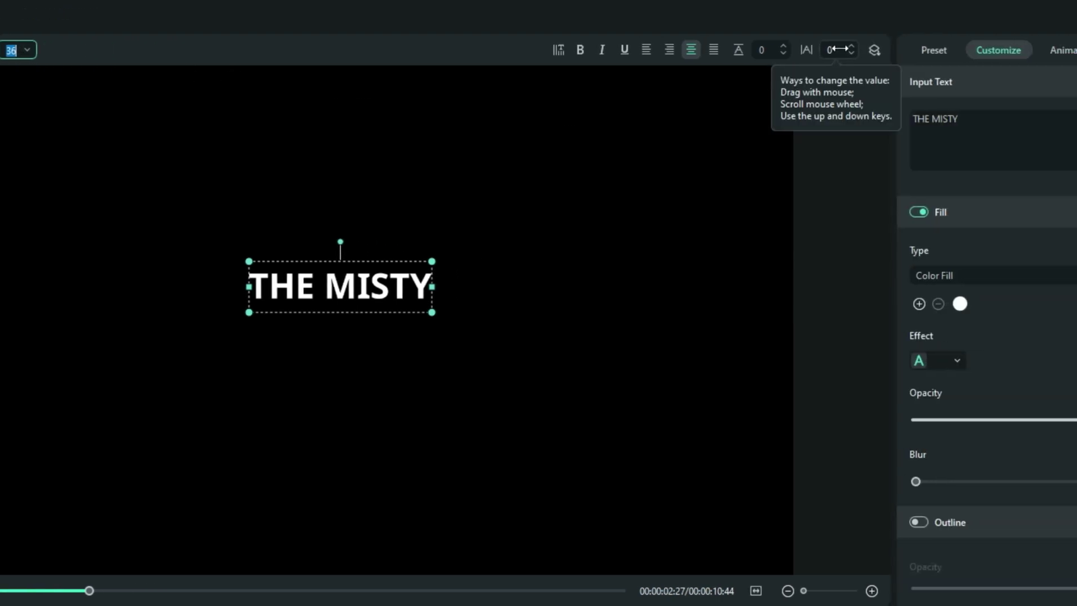
{"action": "left_click_drag", "start_coordinate": [838, 49], "coordinate": [869, 50]}
{"action": "scroll", "coordinate": [835, 49], "scroll_direction": "down", "scroll_amount": 4}
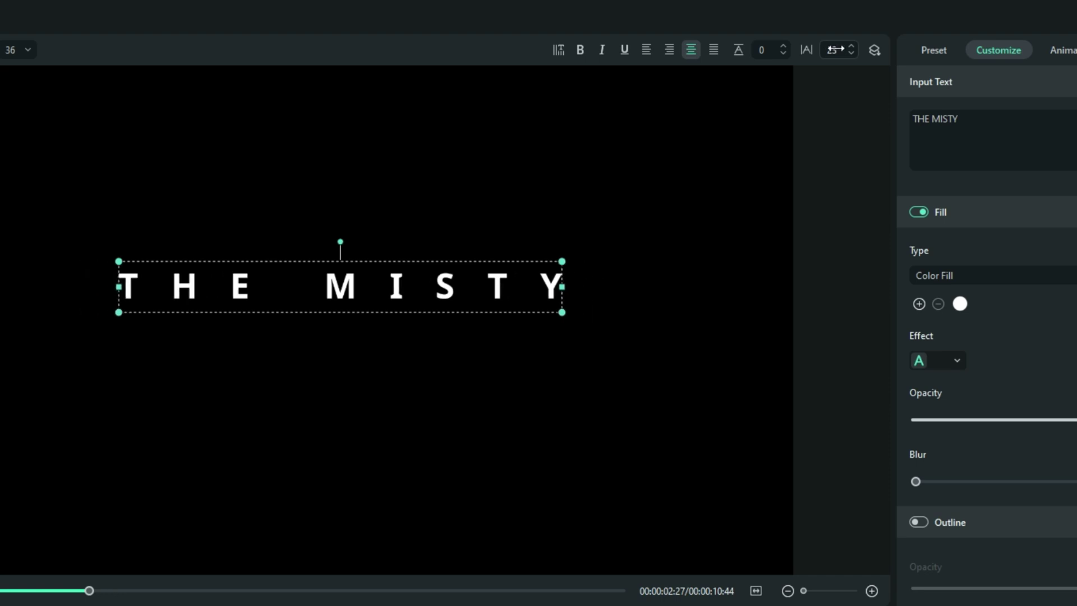
{"action": "left_click_drag", "start_coordinate": [342, 283], "coordinate": [342, 315]}
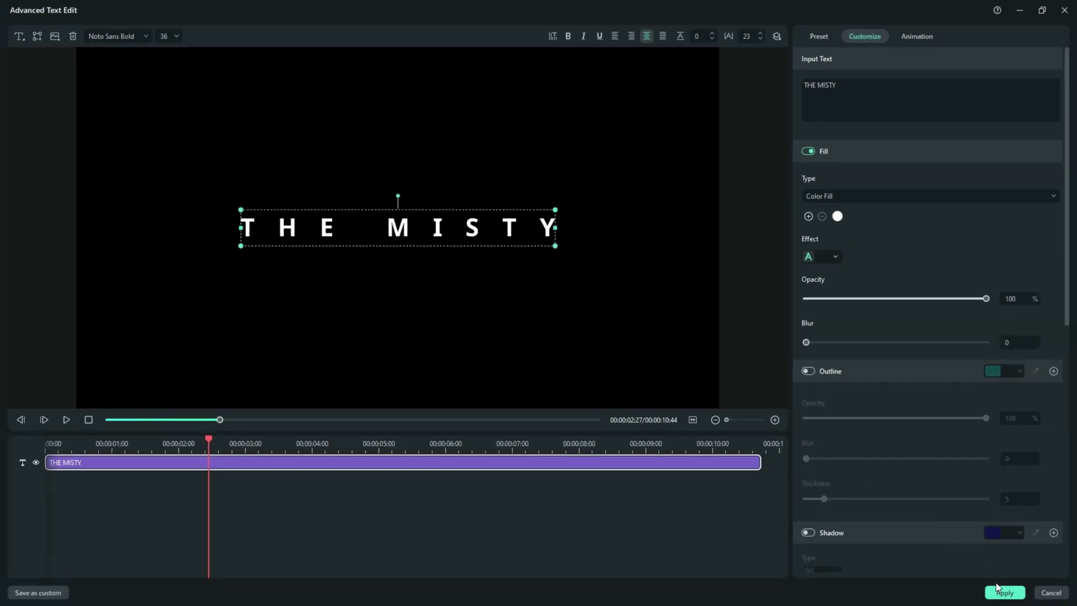
{"action": "left_click", "coordinate": [1003, 593]}
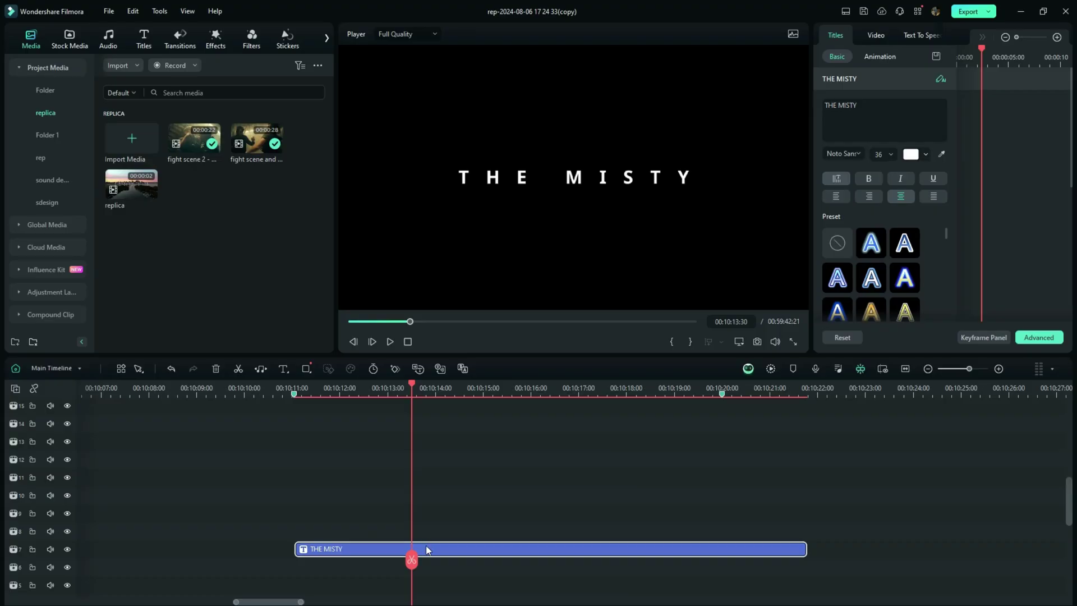
- Turn the THE MISTY title clip into a compound clip named 'THE MISTY 01'
{"action": "right_click", "coordinate": [426, 545]}
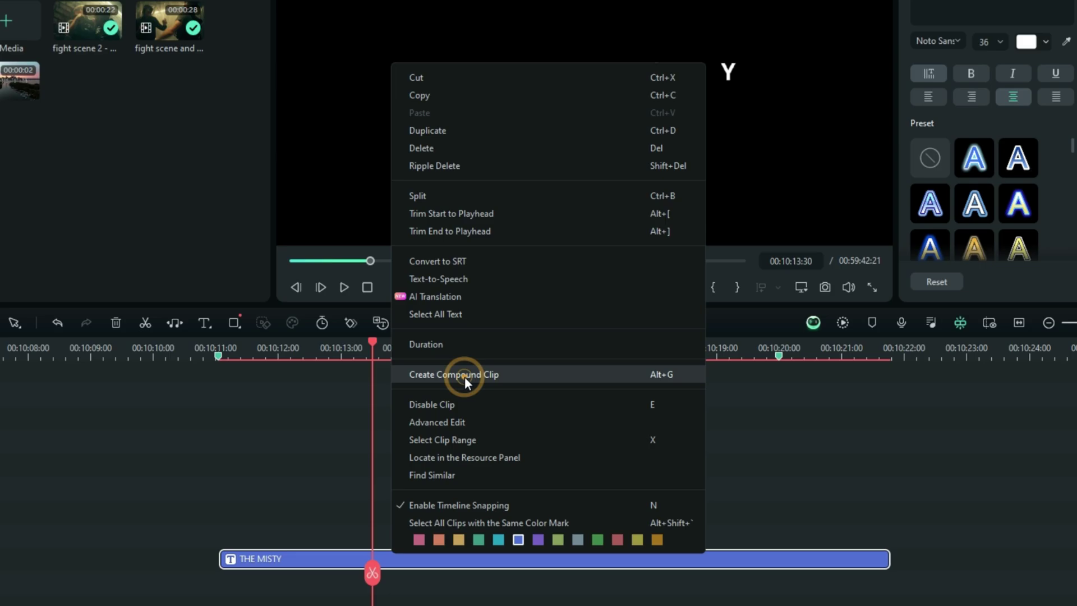
{"action": "left_click", "coordinate": [464, 376]}
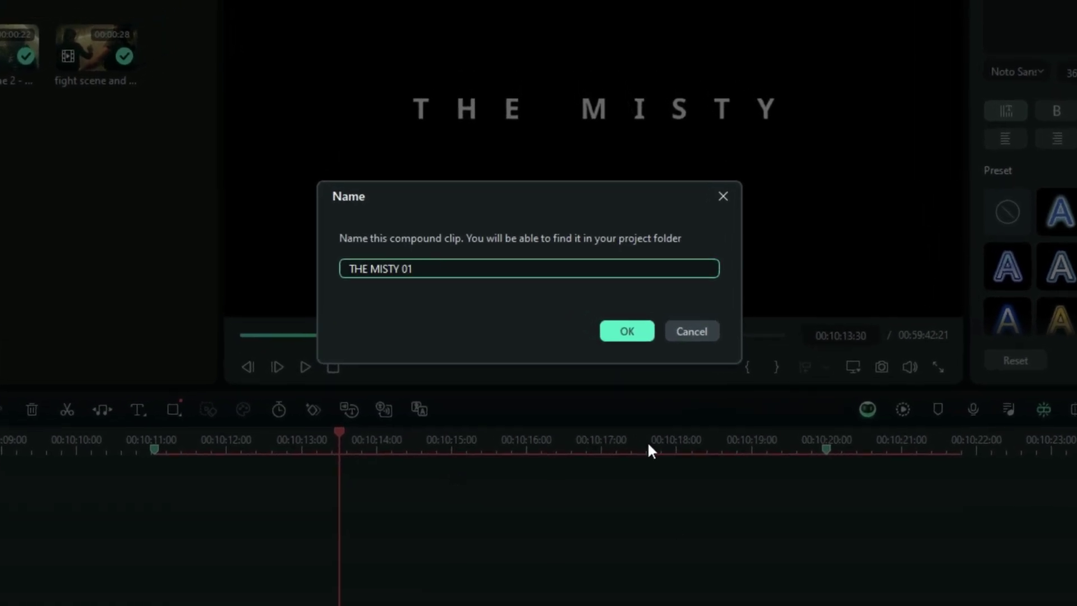
{"action": "left_click", "coordinate": [626, 331]}
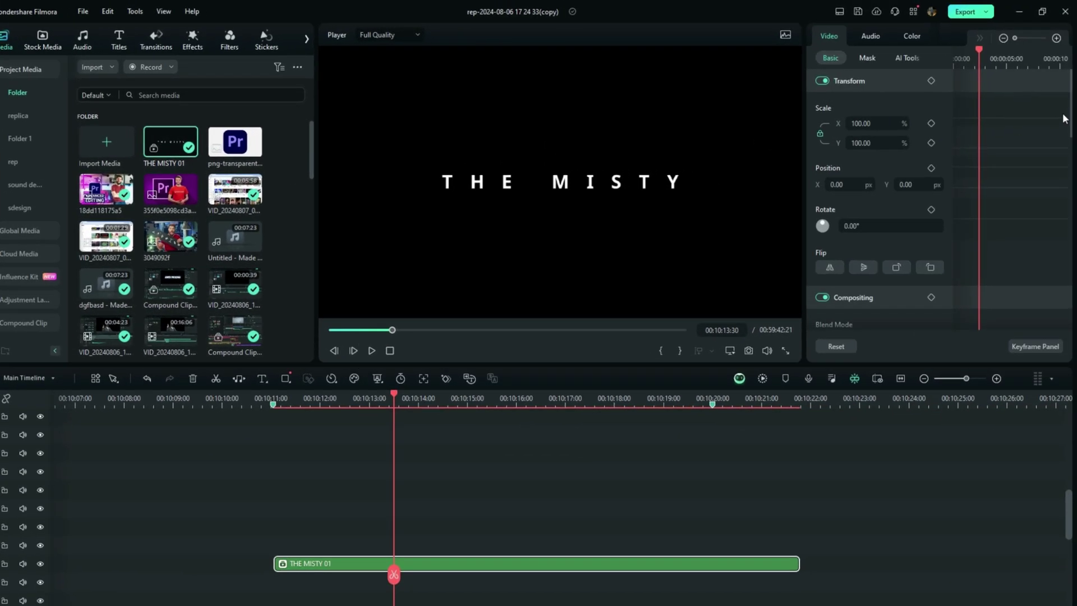
- Flip the THE MISTY 01 clip vertically using the Flip option in Basic properties
{"action": "left_click_drag", "start_coordinate": [1072, 112], "coordinate": [1073, 139]}
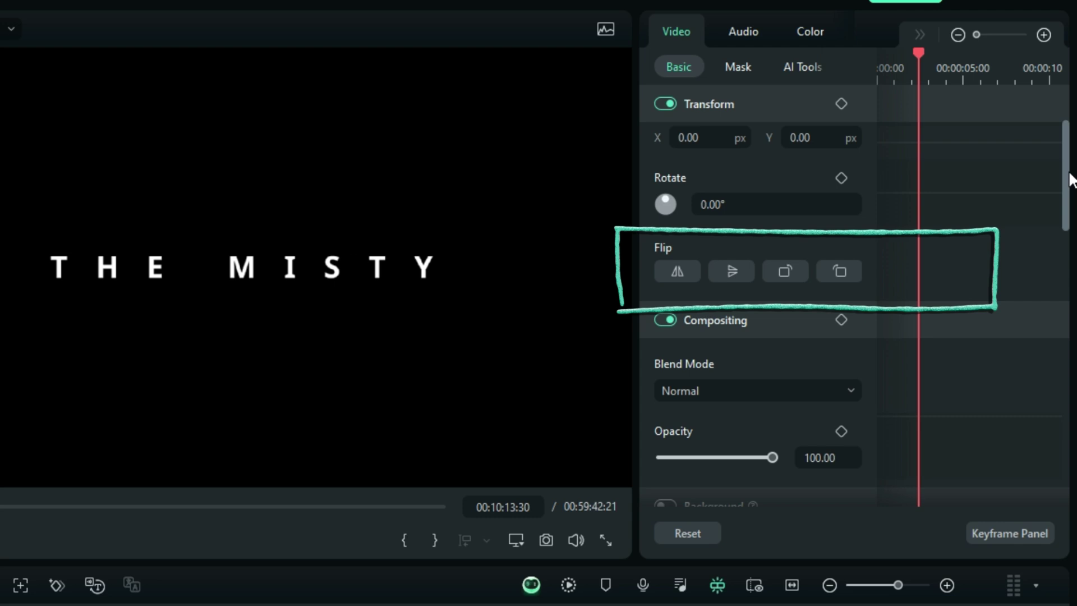
{"action": "scroll", "coordinate": [904, 223], "scroll_direction": "down", "scroll_amount": 1}
{"action": "left_click", "coordinate": [739, 267]}
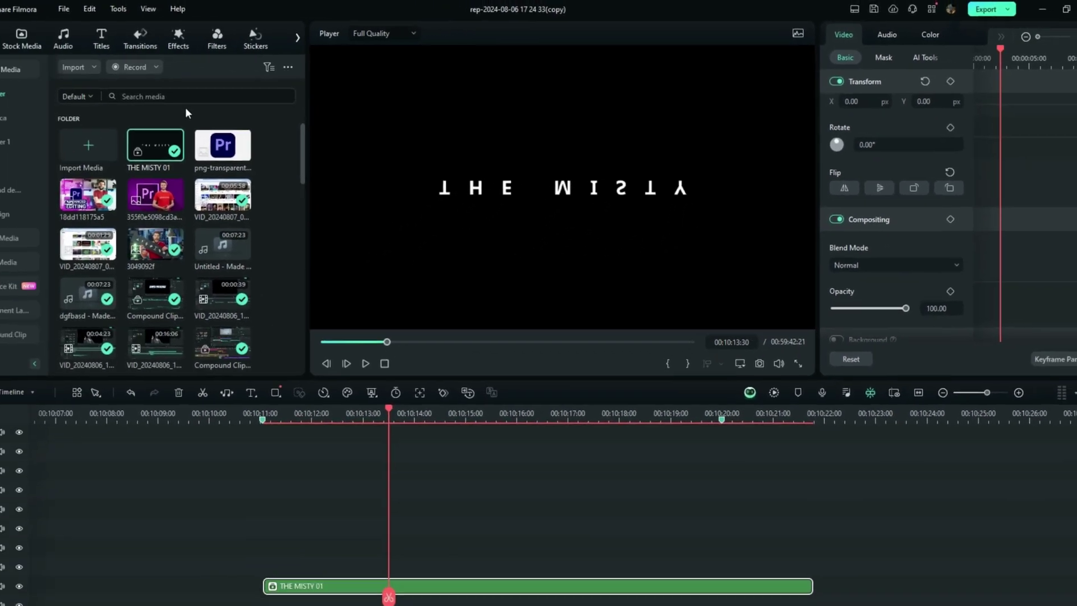
- Search the downloaded effects under Mine for 'MIRRO'
{"action": "left_click", "coordinate": [173, 45]}
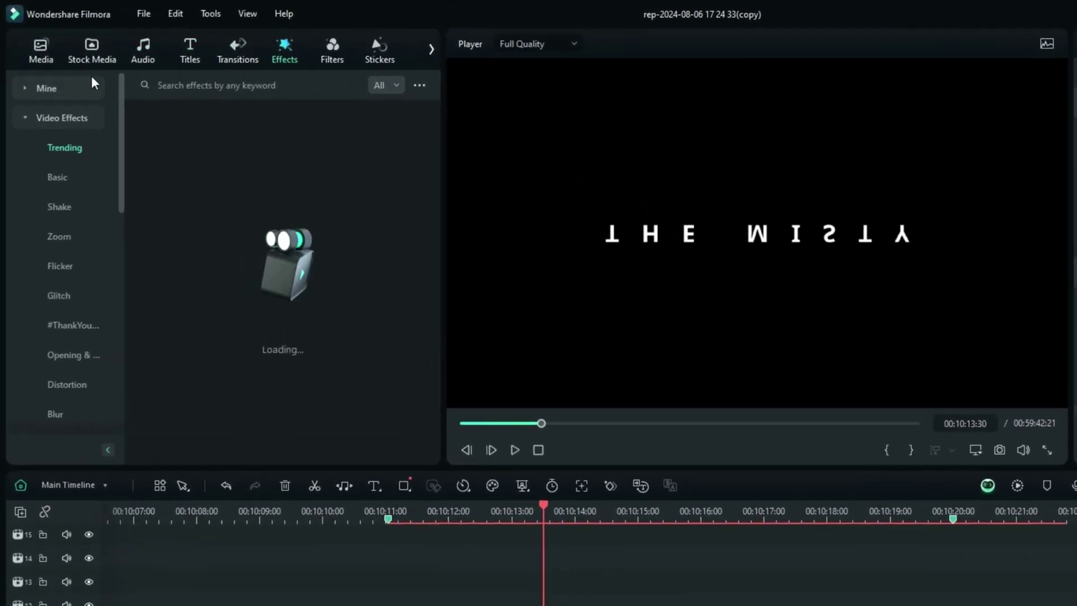
{"action": "left_click", "coordinate": [50, 72]}
{"action": "left_click", "coordinate": [57, 121]}
{"action": "left_click", "coordinate": [260, 87]}
{"action": "type", "text": "MIRRO"}
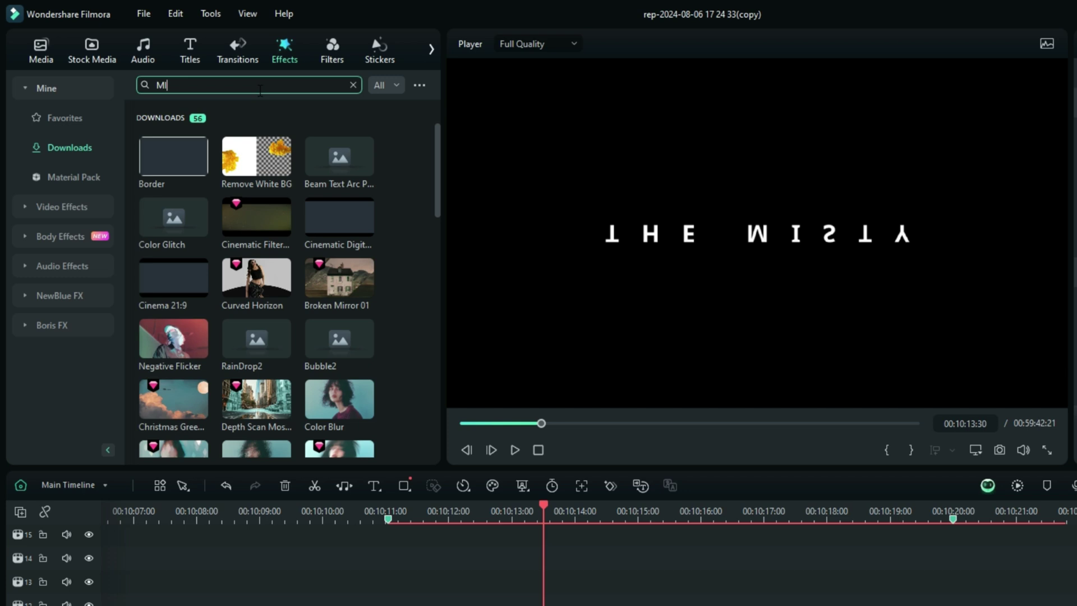
{"action": "key", "text": "Return"}
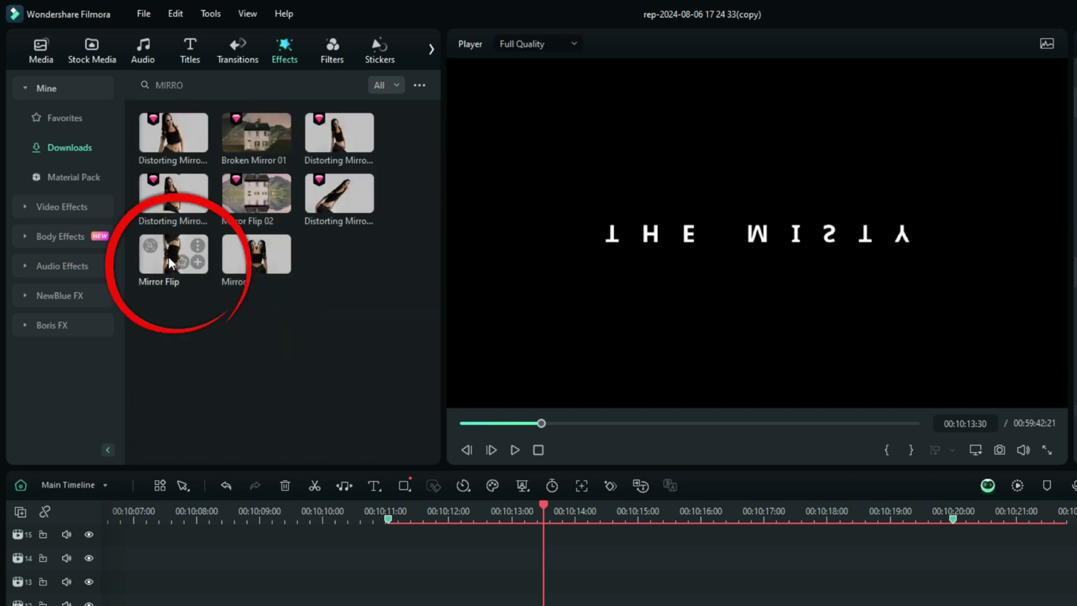
- Place Mirror Flip on the track above THE MISTY 01, stretched to its full length
{"action": "left_click_drag", "start_coordinate": [170, 262], "coordinate": [397, 572]}
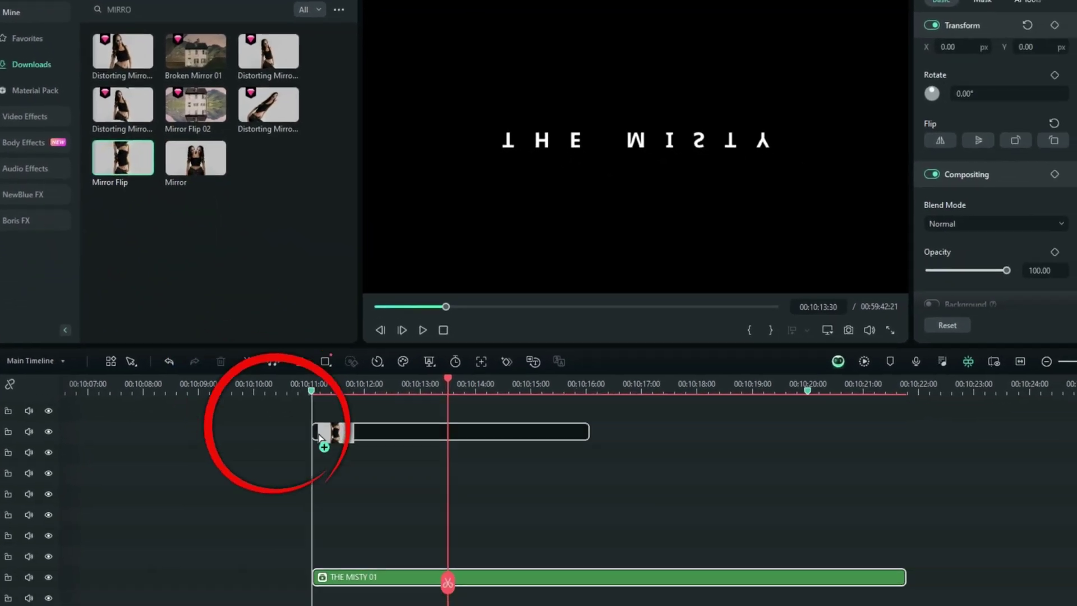
{"action": "left_click_drag", "start_coordinate": [319, 437], "coordinate": [315, 478]}
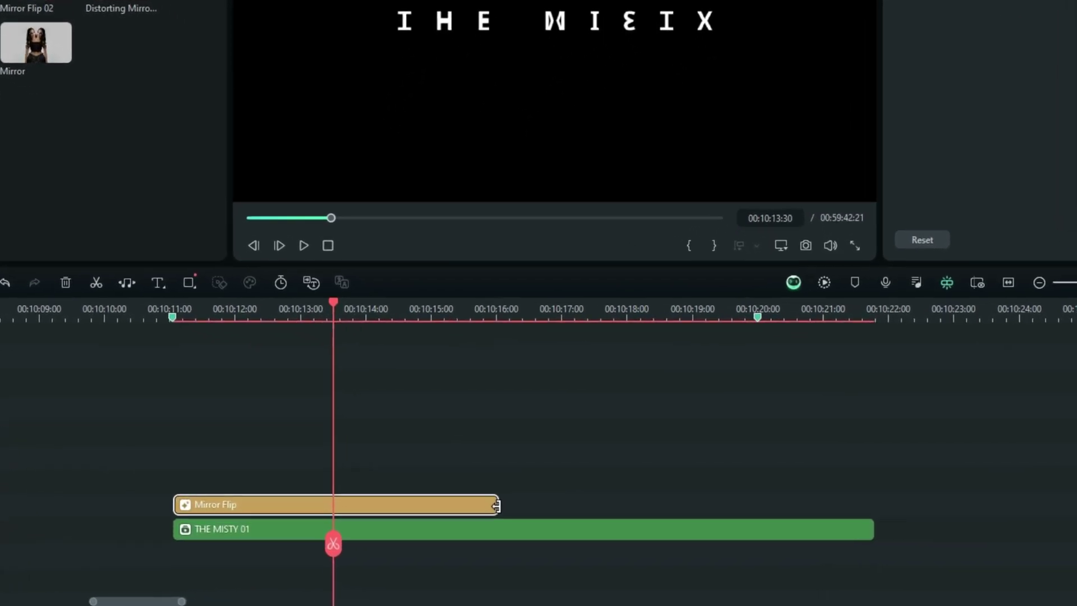
{"action": "left_click_drag", "start_coordinate": [496, 506], "coordinate": [872, 524]}
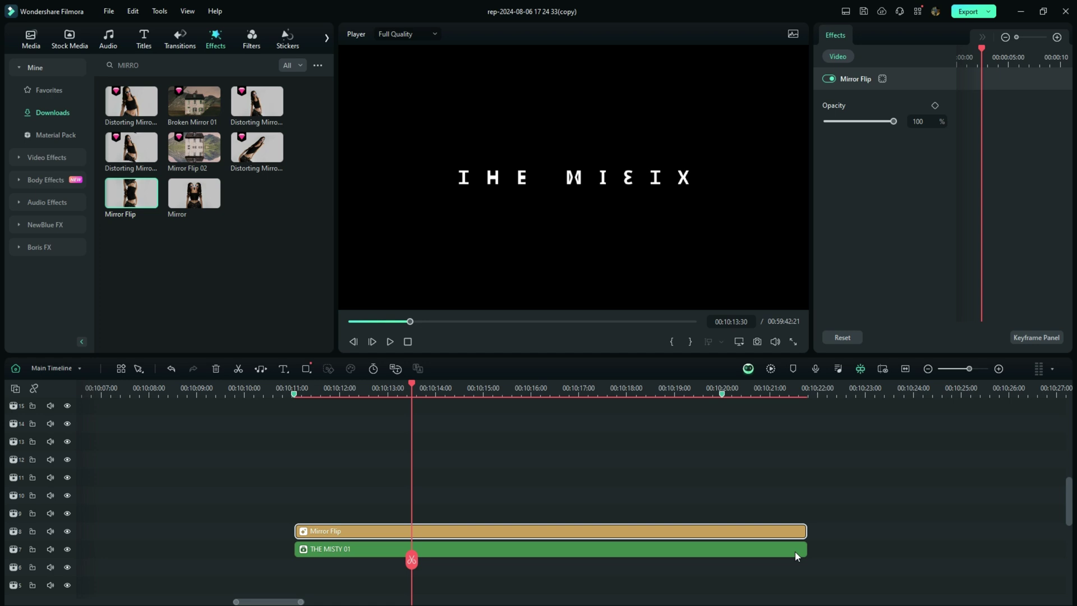
- Select THE MISTY 01 and add keyframes for all transform properties
{"action": "left_click", "coordinate": [787, 550]}
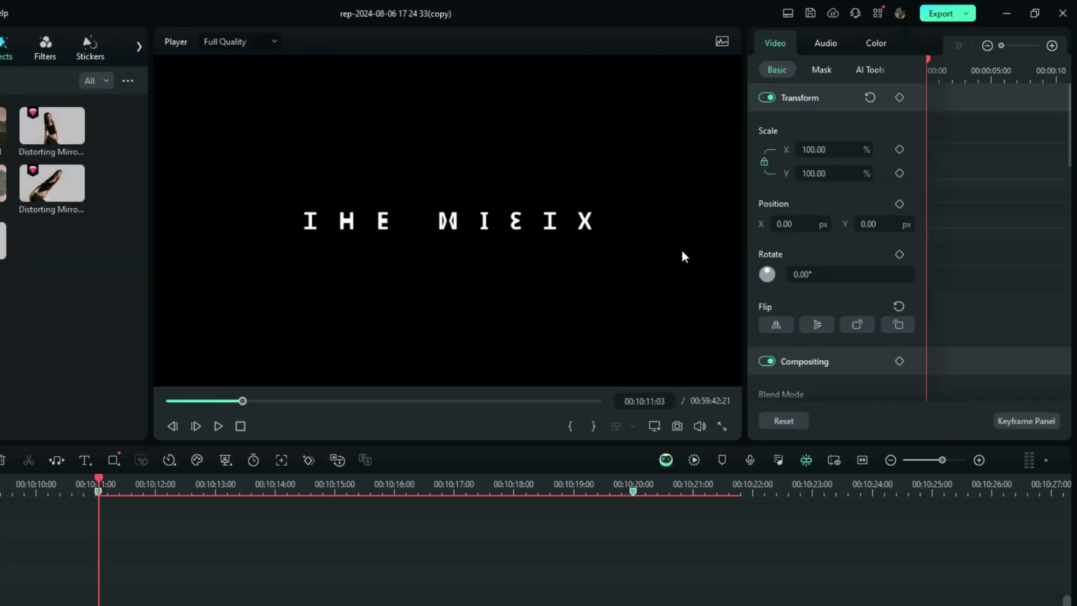
{"action": "left_click", "coordinate": [897, 97]}
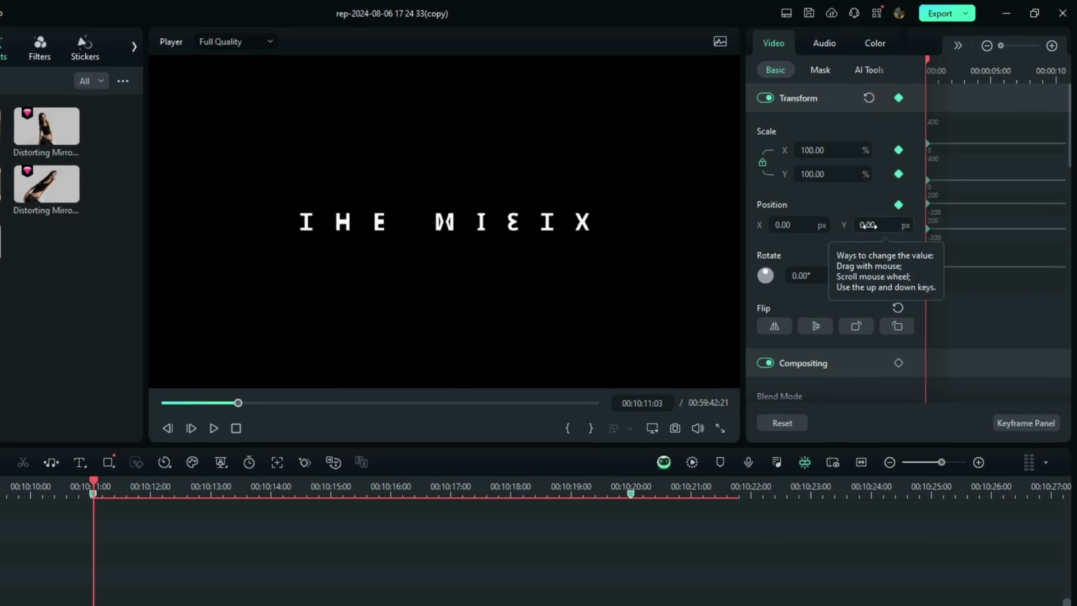
{"action": "left_click", "coordinate": [868, 225]}
{"action": "scroll", "coordinate": [868, 225], "scroll_direction": "up", "scroll_amount": 5}
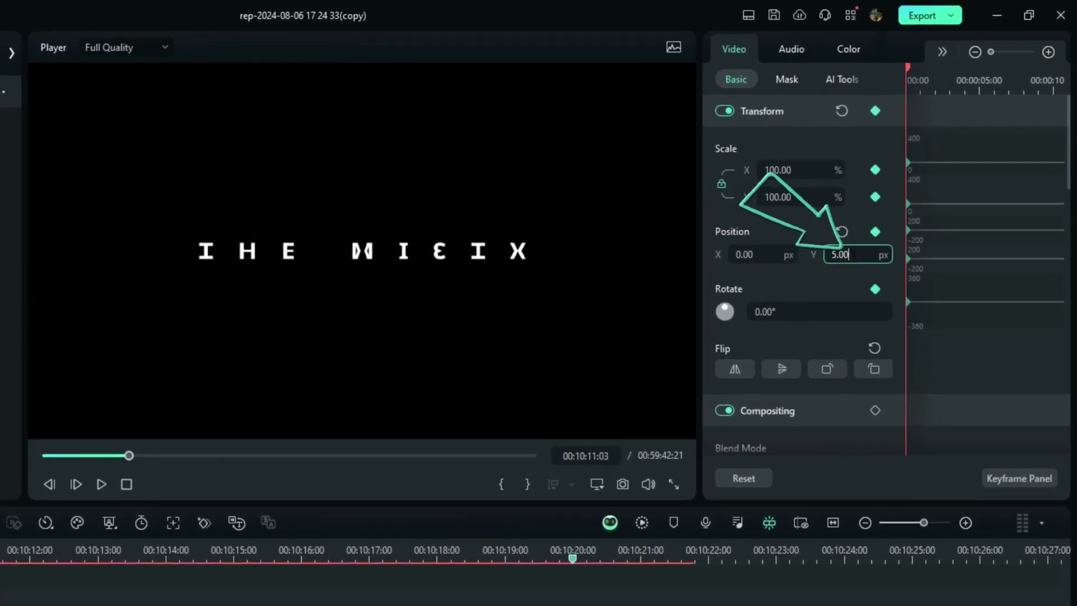
{"action": "scroll", "coordinate": [850, 255], "scroll_direction": "up", "scroll_amount": 17}
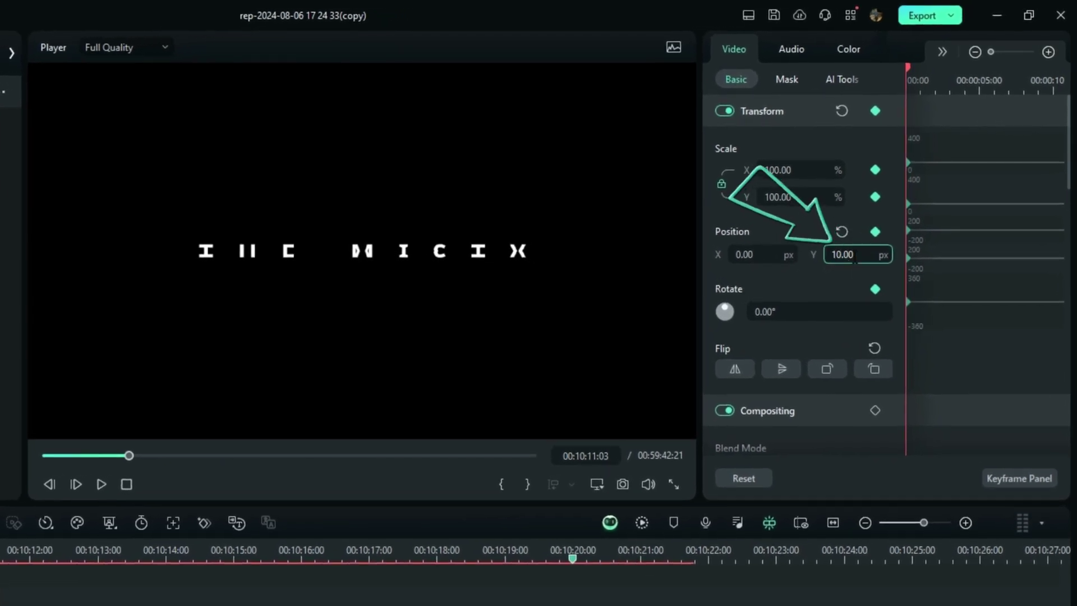
{"action": "scroll", "coordinate": [855, 260], "scroll_direction": "down", "scroll_amount": 1}
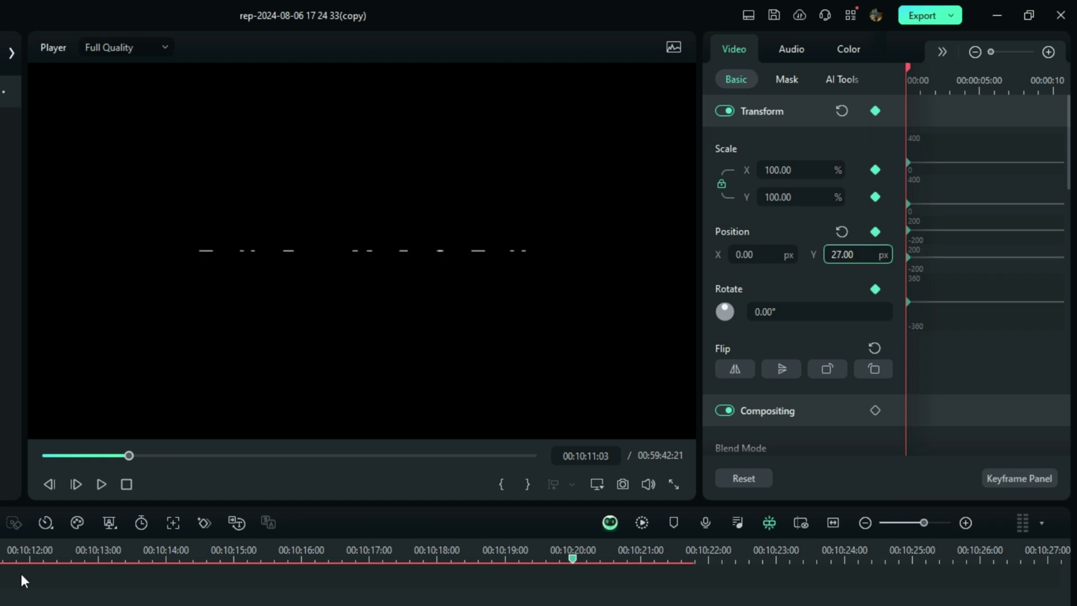
- A few frames into the clip, lower the title to Position Y -108
{"action": "left_click", "coordinate": [17, 552]}
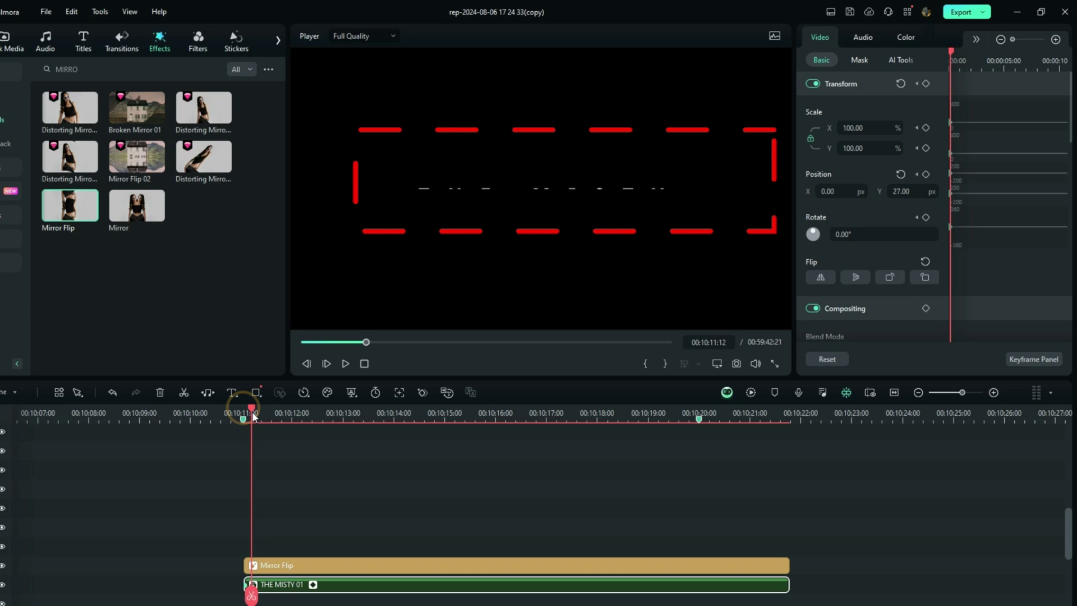
{"action": "mouse_move", "coordinate": [253, 415]}
{"action": "left_mouse_down"}
{"action": "mouse_move", "coordinate": [324, 396]}
{"action": "mouse_move", "coordinate": [722, 411]}
{"action": "left_mouse_up"}
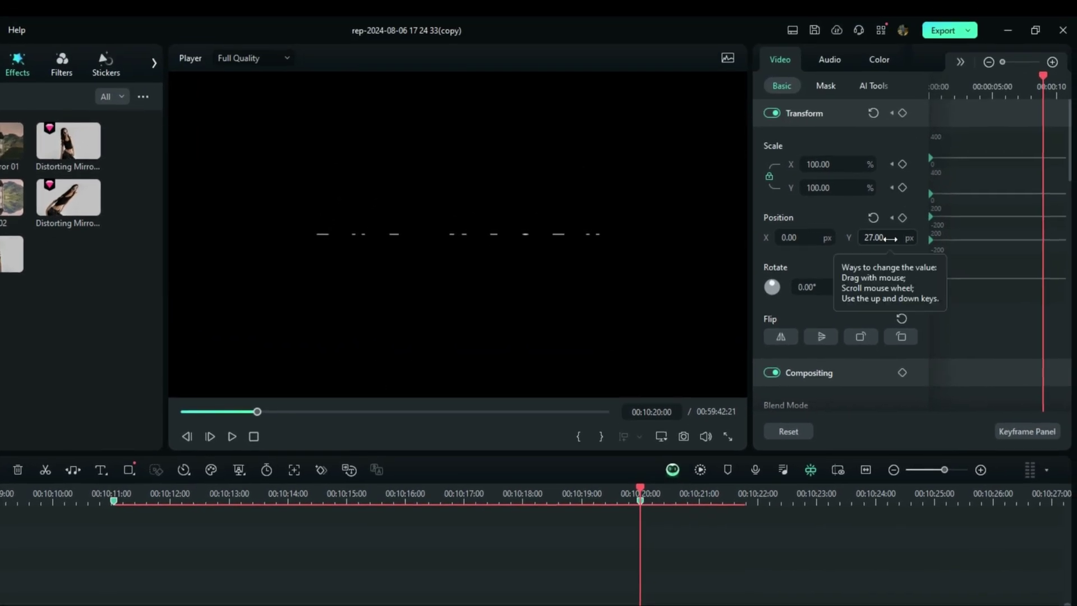
{"action": "left_click_drag", "start_coordinate": [889, 238], "coordinate": [829, 239]}
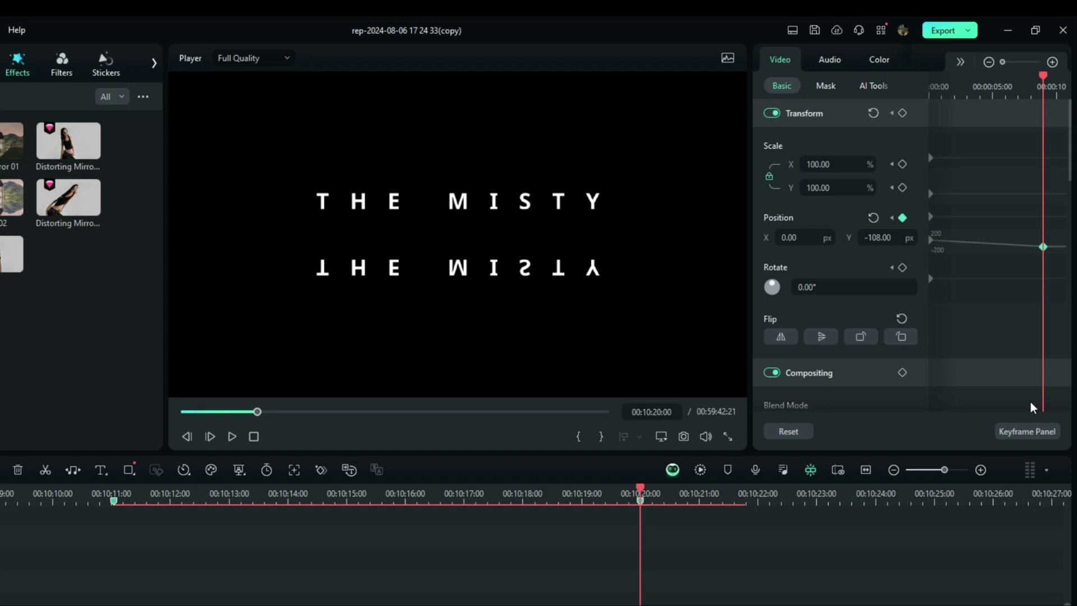
- Keyframe all transform properties at the playhead and give those keyframes Ease out interpolation
{"action": "left_click", "coordinate": [902, 114]}
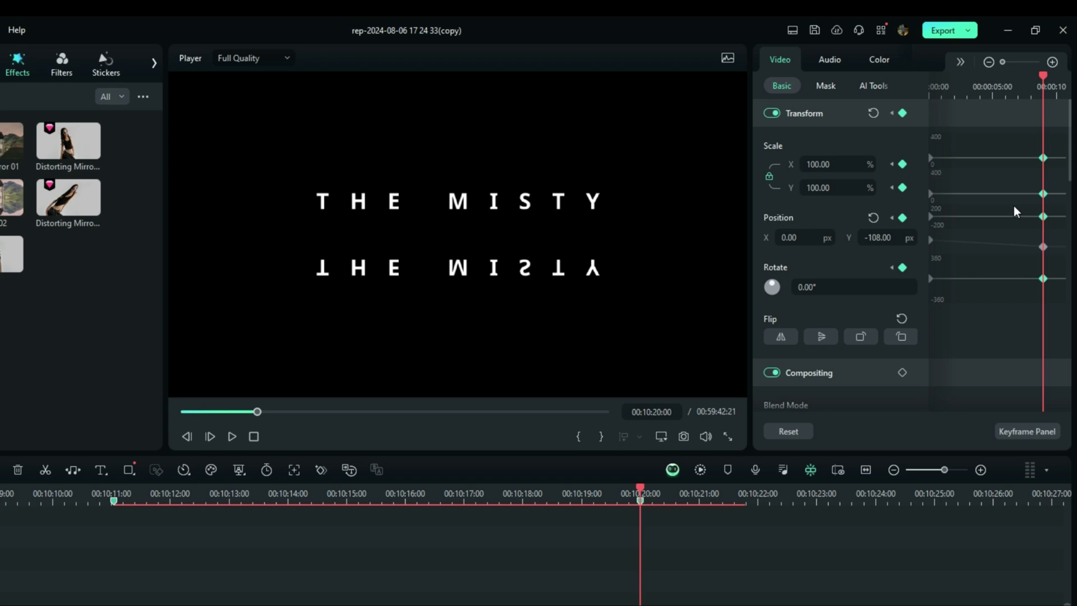
{"action": "left_click_drag", "start_coordinate": [1013, 142], "coordinate": [1050, 307]}
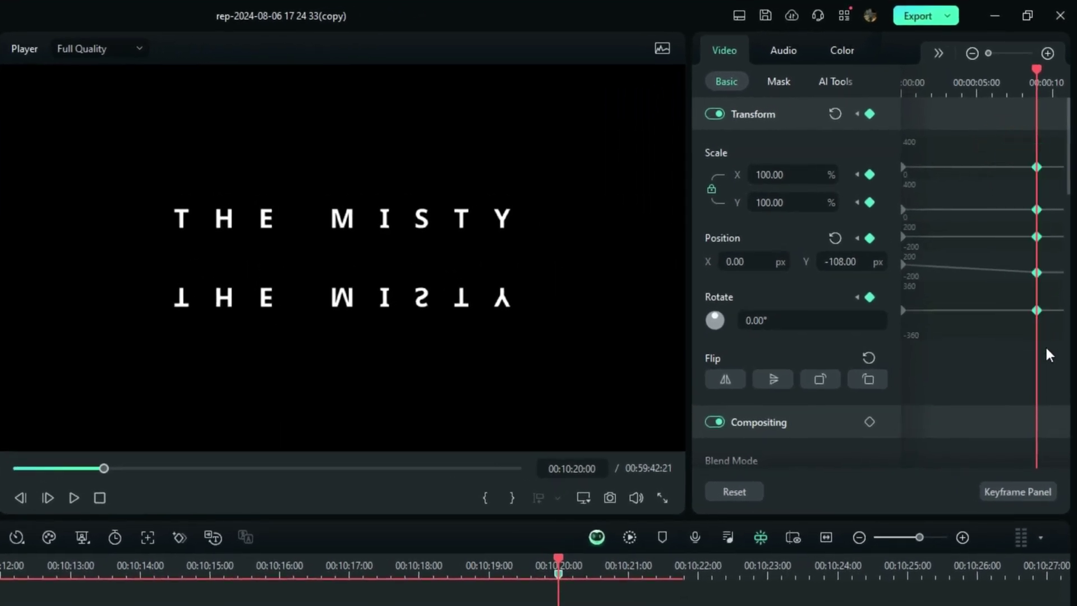
{"action": "left_click", "coordinate": [937, 53]}
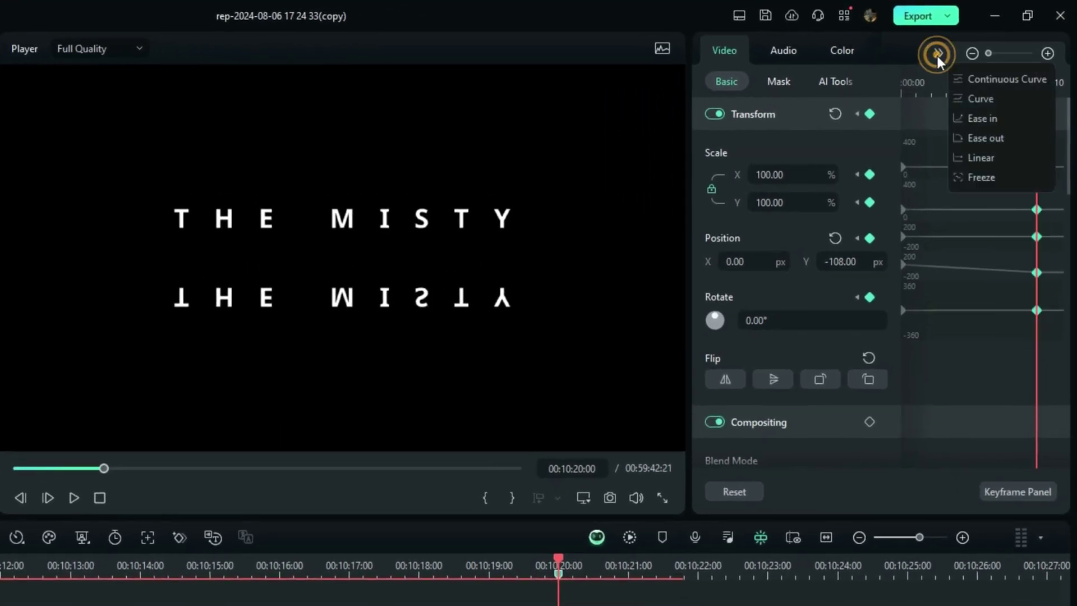
{"action": "left_click", "coordinate": [973, 140]}
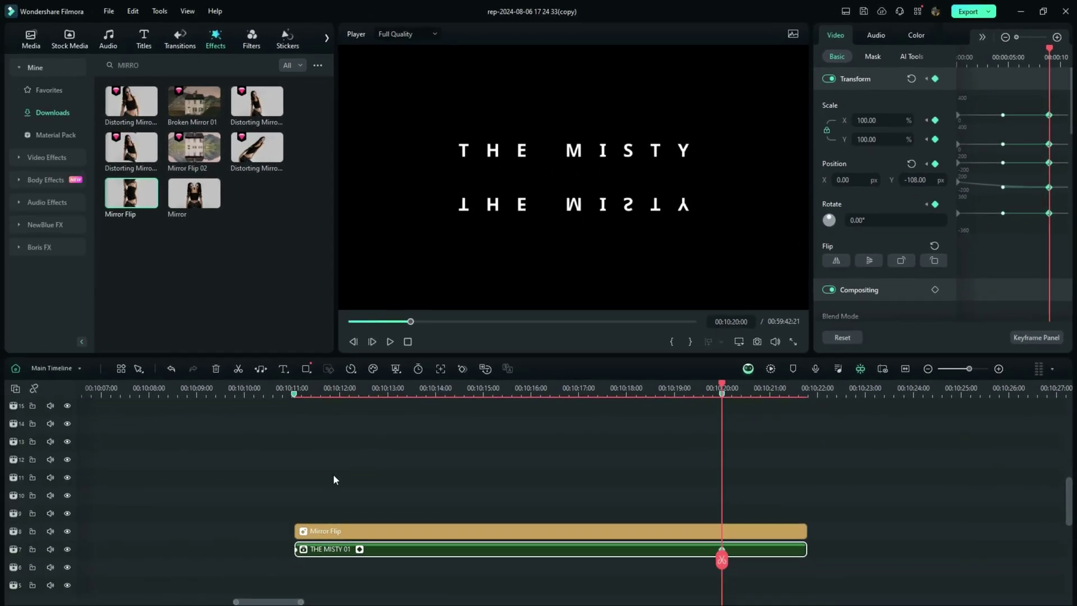
- Combine Mirror Flip and THE MISTY 01 into a compound clip named 'MIRRORED C.CLIP'
{"action": "left_click_drag", "start_coordinate": [259, 493], "coordinate": [394, 536]}
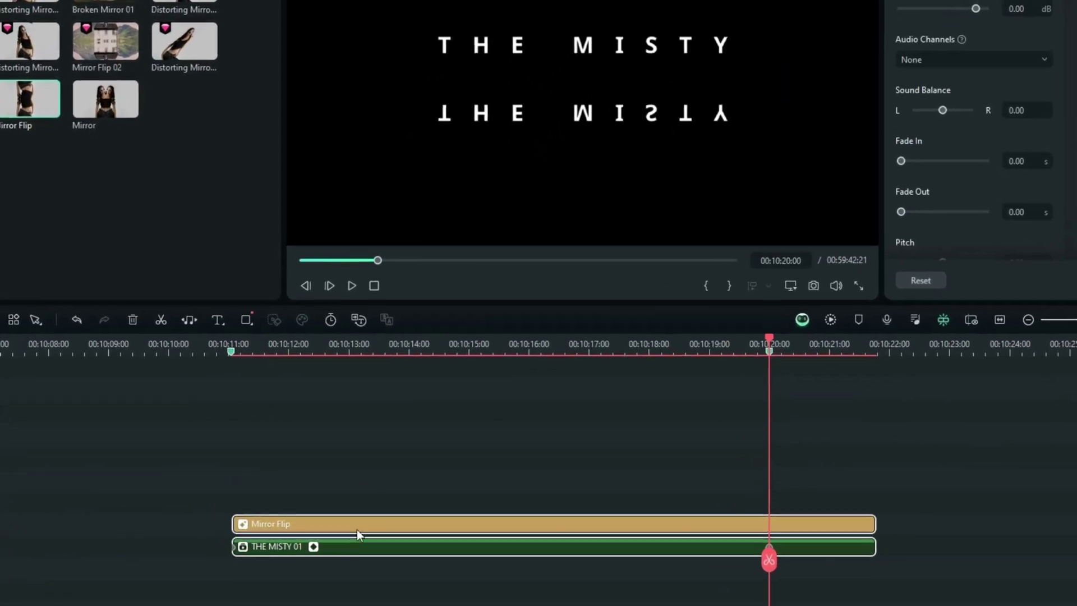
{"action": "right_click", "coordinate": [358, 525]}
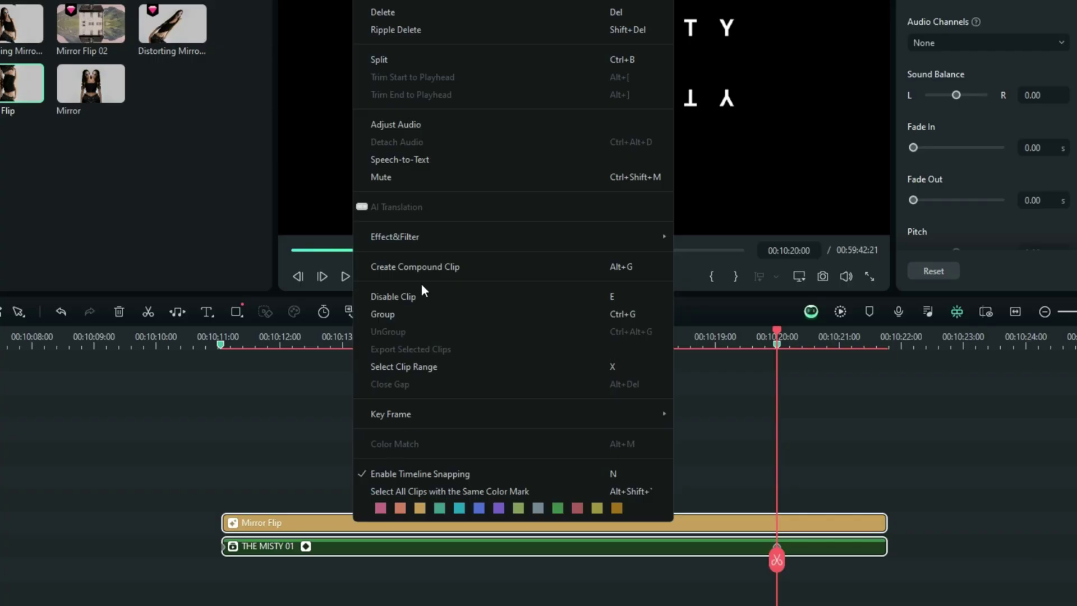
{"action": "left_click", "coordinate": [435, 266]}
{"action": "type", "text": "MIRRORED C.CLIP"}
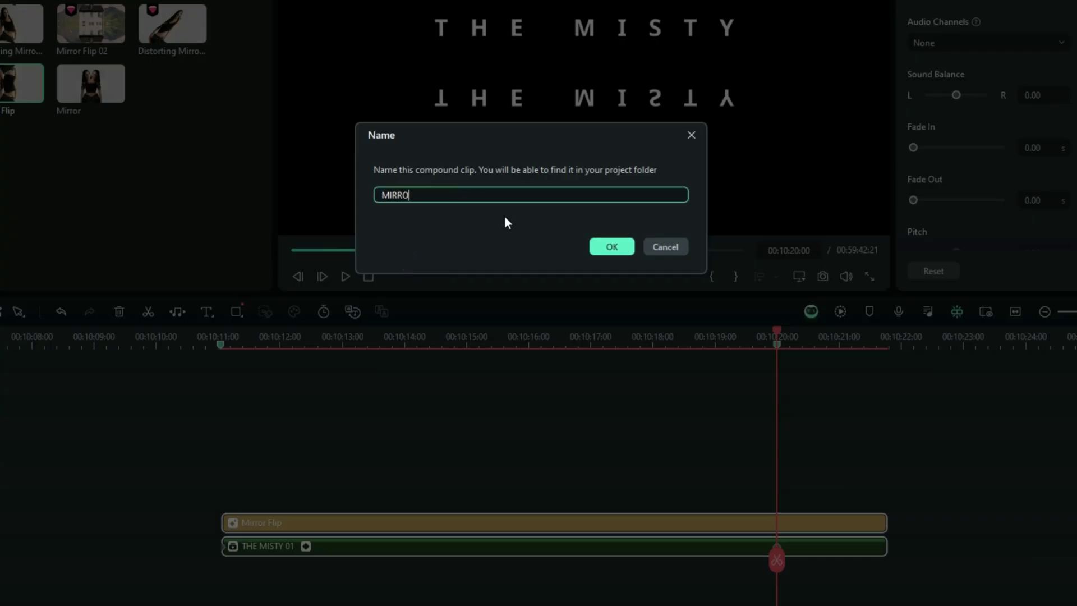
{"action": "left_click", "coordinate": [608, 248]}
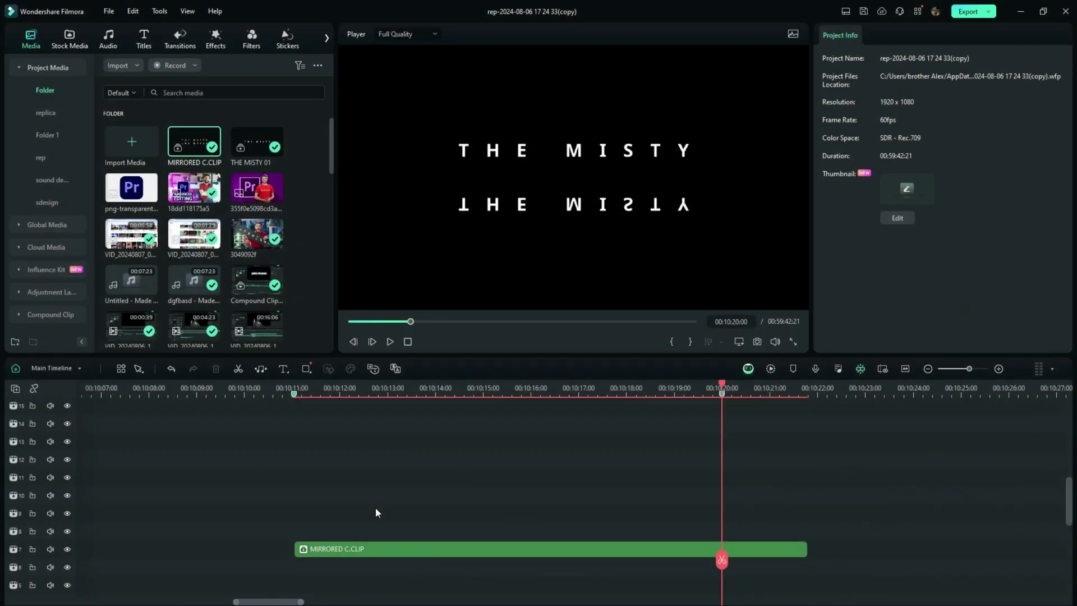
- Snapshot a title-free misty forest frame from the CINEMATIC TITLE Reveal reference clip
{"action": "scroll", "coordinate": [375, 507], "scroll_direction": "down", "scroll_amount": 3}
{"action": "left_click", "coordinate": [385, 490]}
{"action": "left_click", "coordinate": [585, 422]}
{"action": "left_click", "coordinate": [352, 464]}
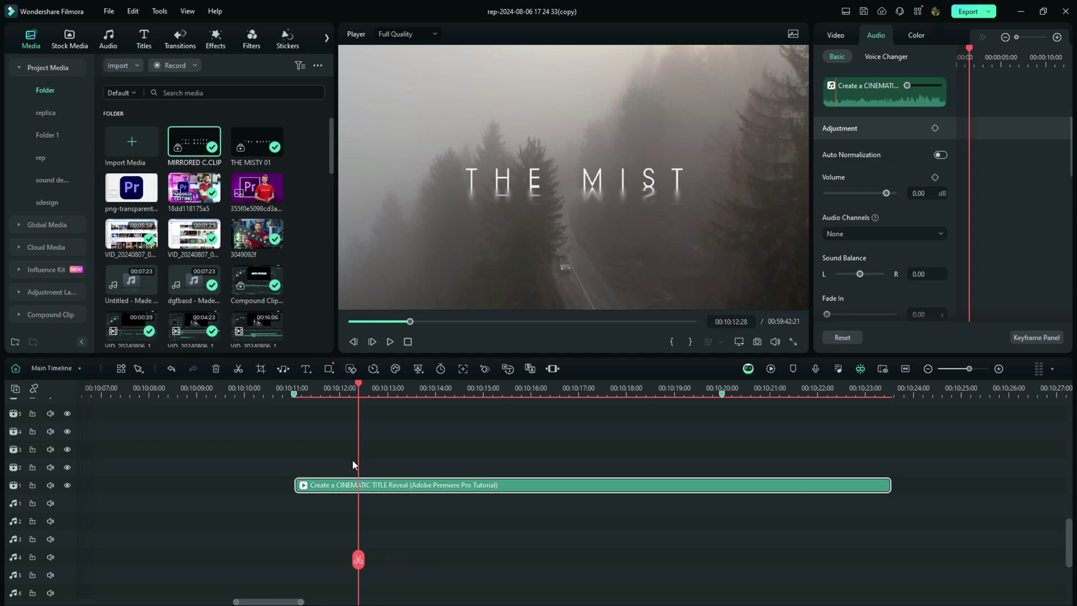
{"action": "left_click", "coordinate": [281, 387]}
{"action": "left_click", "coordinate": [753, 342]}
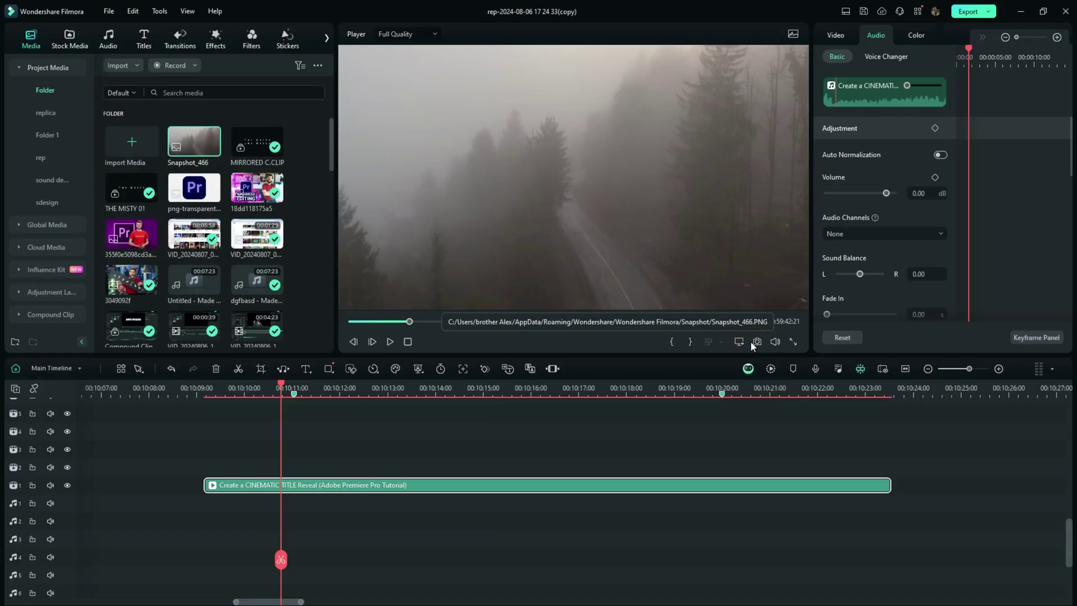
{"action": "key", "text": "ctrl+z"}
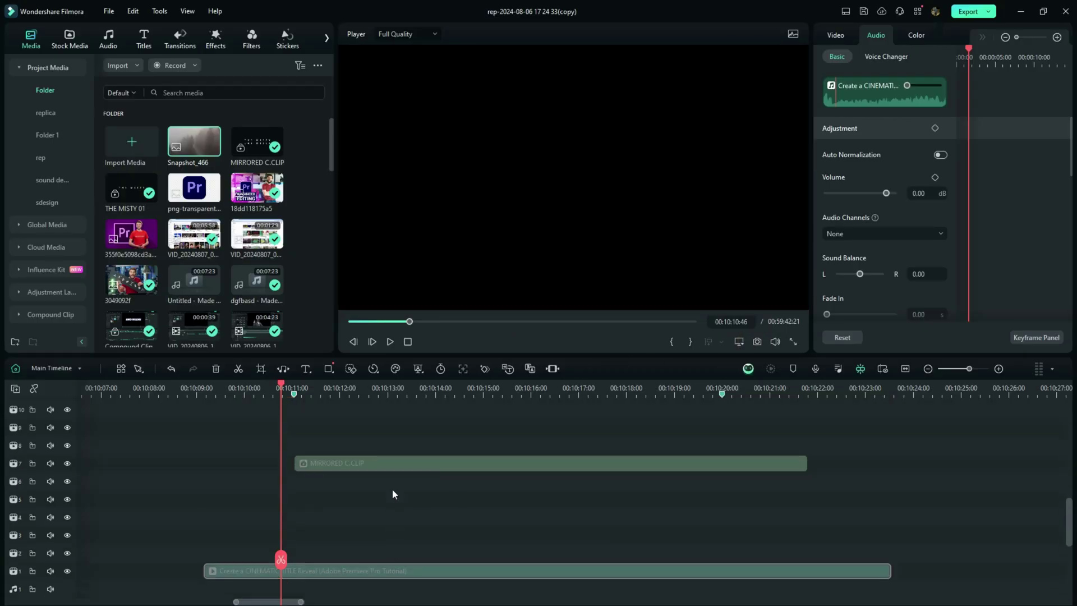
- Put the forest snapshot beneath MIRRORED C.CLIP and raise the title to Position Y 69
{"action": "left_click", "coordinate": [385, 463]}
{"action": "left_click_drag", "start_coordinate": [296, 393], "coordinate": [334, 393]}
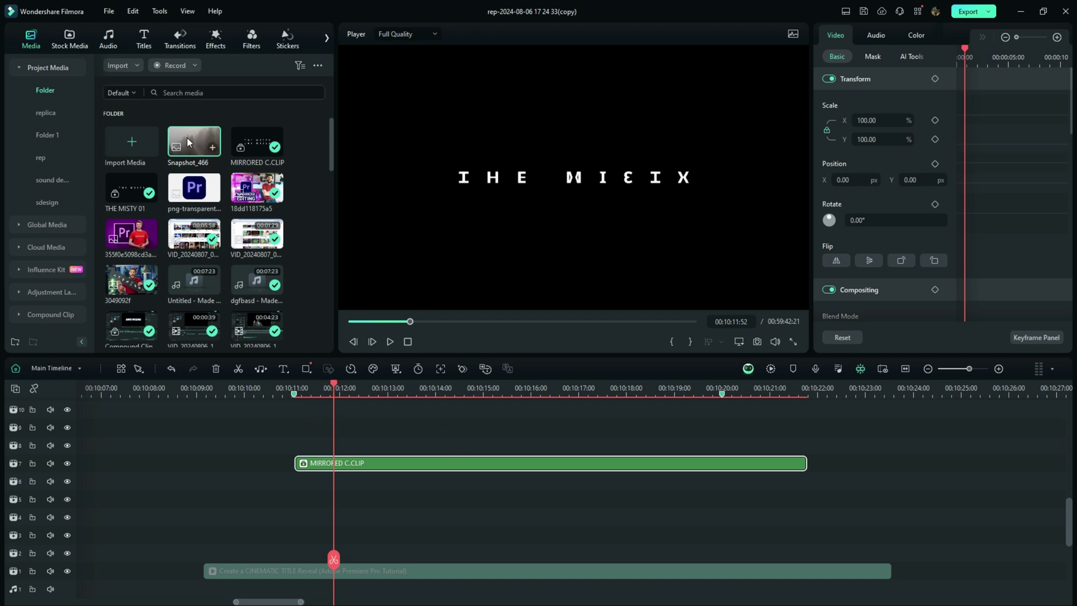
{"action": "left_click_drag", "start_coordinate": [189, 142], "coordinate": [804, 486]}
{"action": "left_click", "coordinate": [377, 463]}
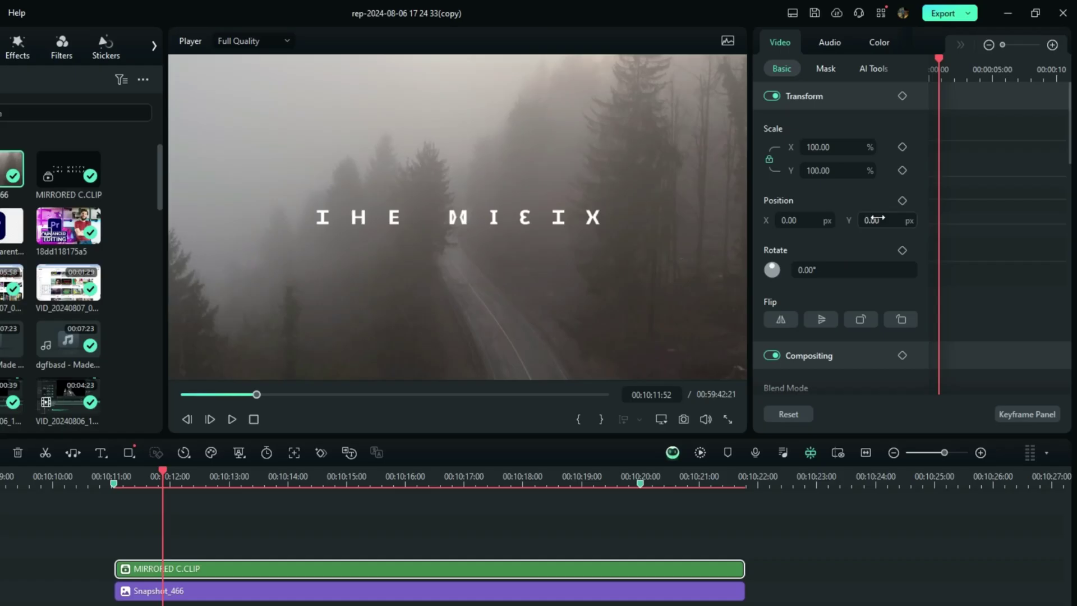
{"action": "left_click_drag", "start_coordinate": [873, 219], "coordinate": [873, 216]}
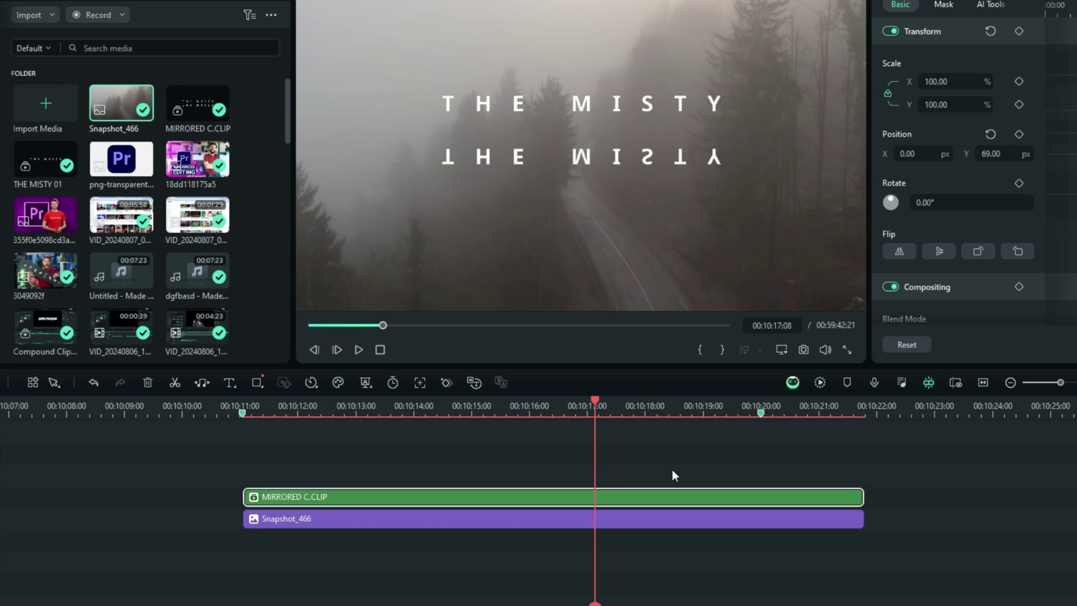
- Add a clip marker to MIRRORED C.CLIP and move it to 10:20:24
{"action": "left_click_drag", "start_coordinate": [769, 489], "coordinate": [783, 490]}
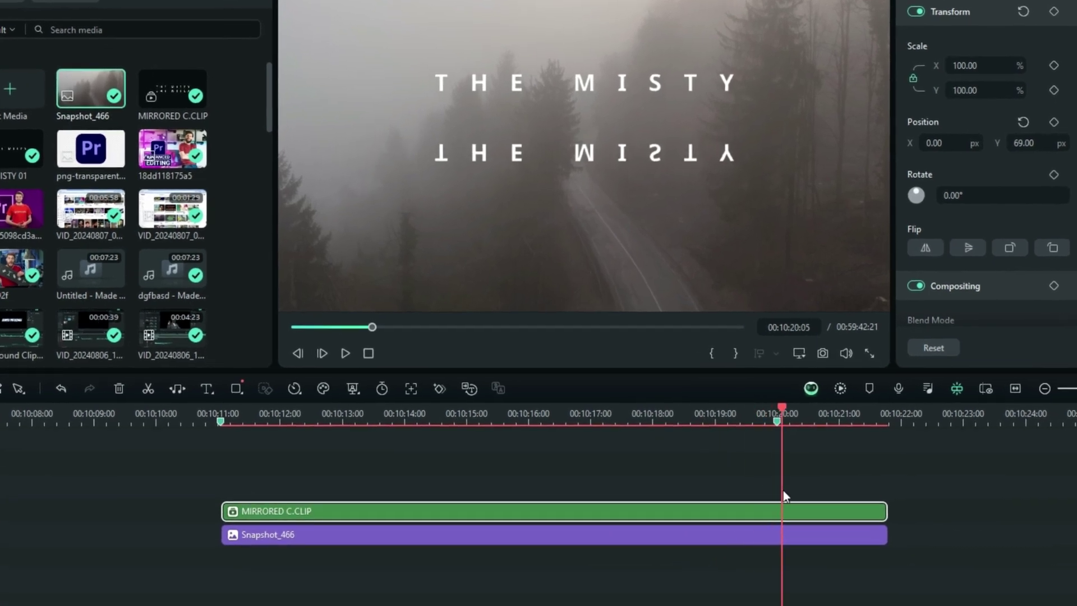
{"action": "left_click", "coordinate": [777, 425]}
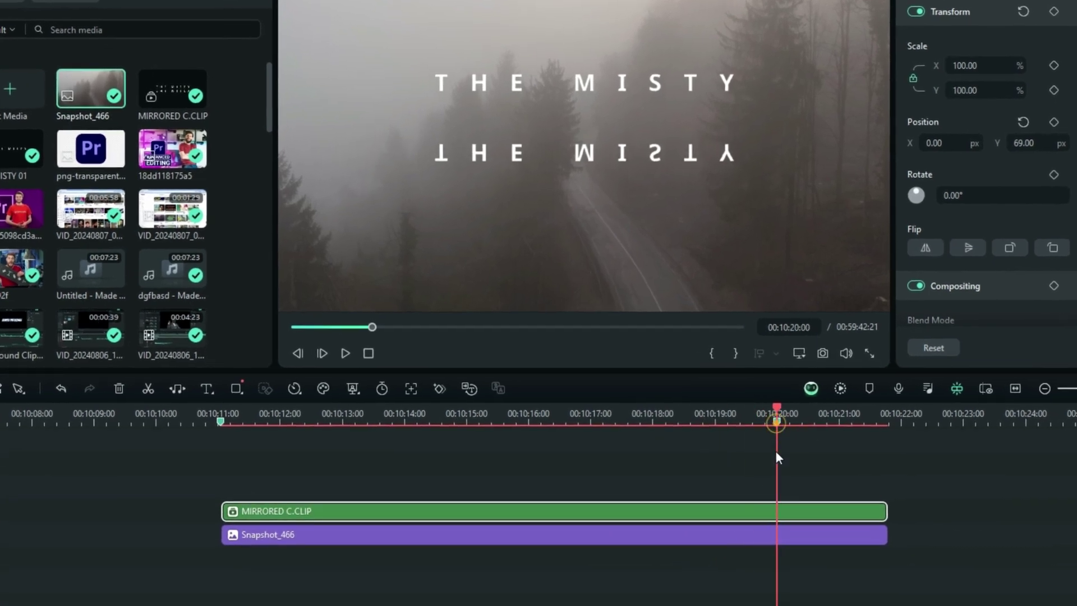
{"action": "left_click", "coordinate": [784, 508]}
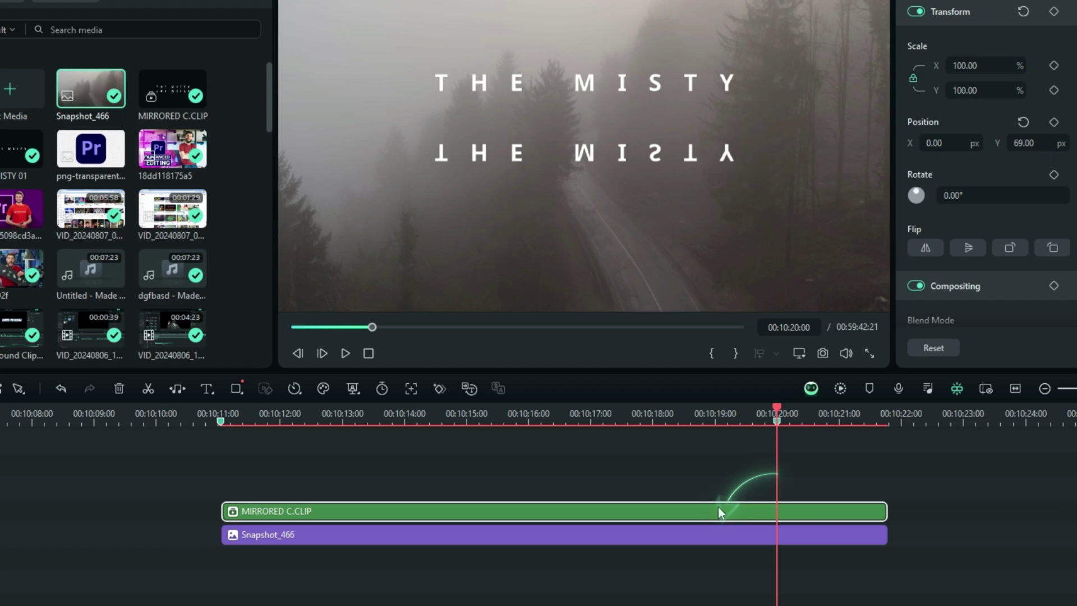
{"action": "left_click", "coordinate": [776, 510]}
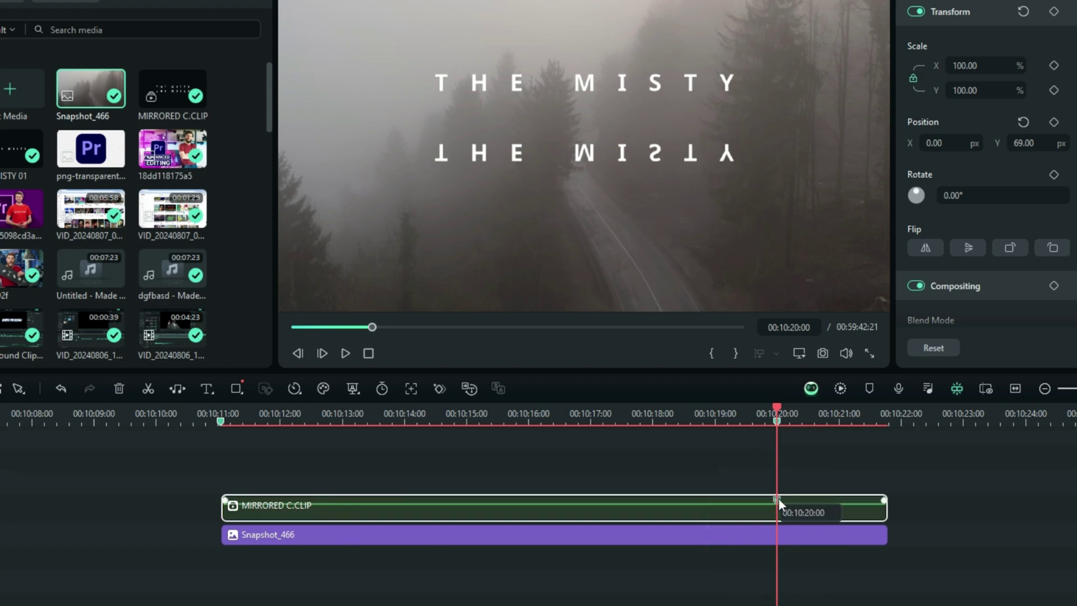
{"action": "left_click_drag", "start_coordinate": [779, 500], "coordinate": [802, 511]}
- Open the compound clip, silence the reminder, and jump to the reflection's keyframe at about 00:00:09:21
{"action": "double_click", "coordinate": [802, 515]}
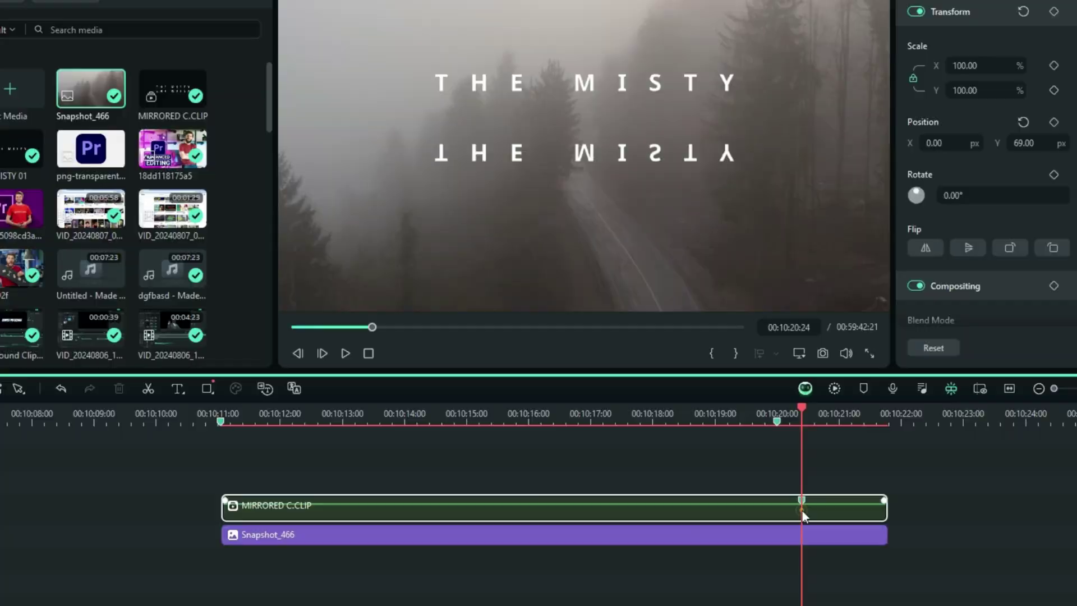
{"action": "left_click", "coordinate": [463, 323]}
{"action": "left_click", "coordinate": [664, 322]}
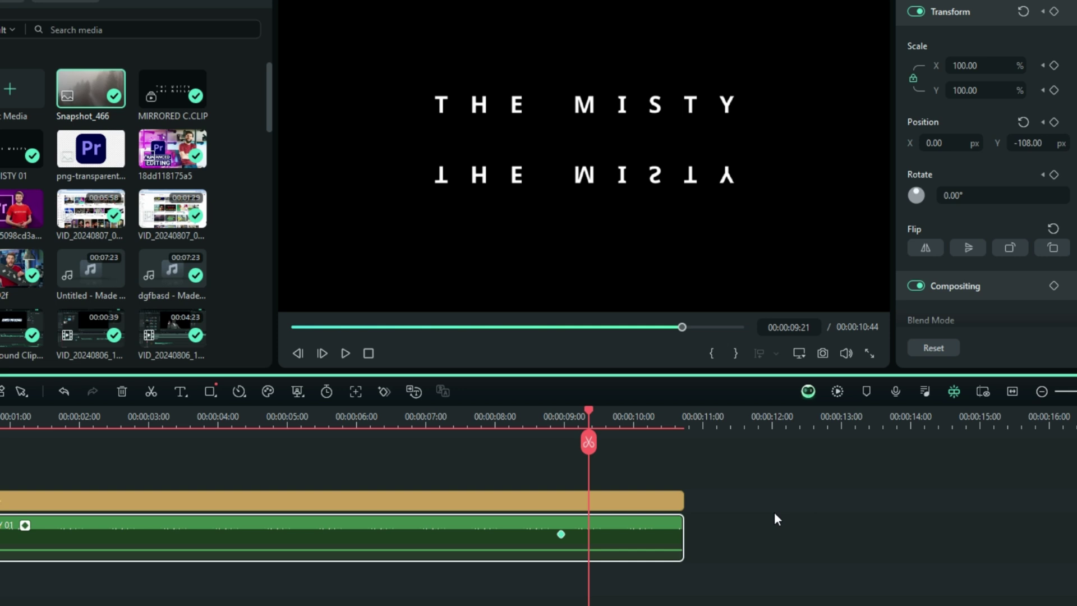
{"action": "left_click", "coordinate": [603, 527]}
{"action": "left_click_drag", "start_coordinate": [561, 534], "coordinate": [586, 536]}
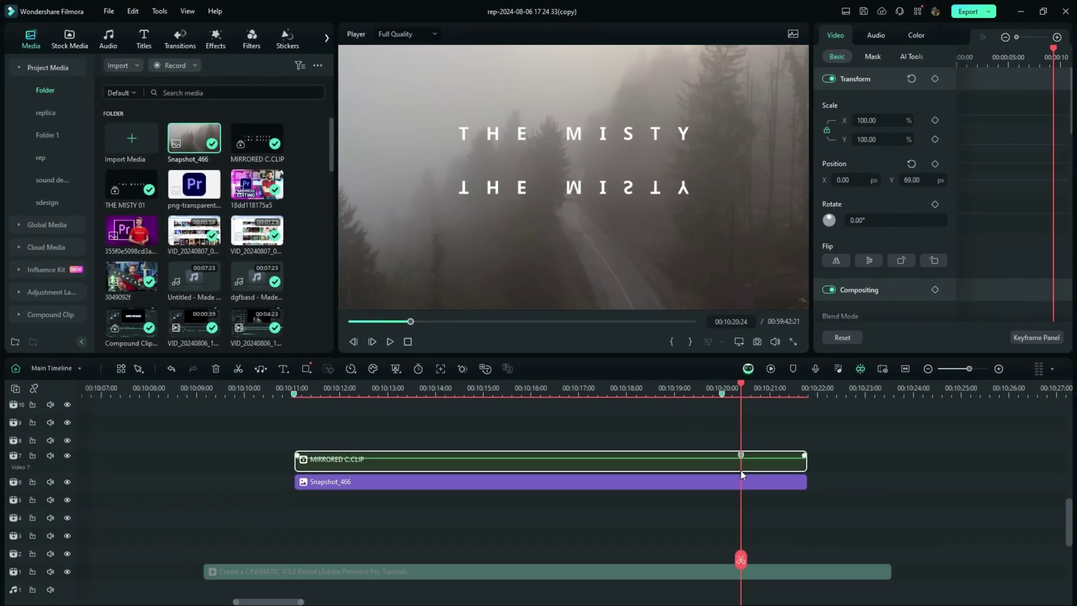
- At the compound clip's start, show preview rulers and drop a horizontal guide at the title's height
{"action": "left_click_drag", "start_coordinate": [739, 469], "coordinate": [296, 461]}
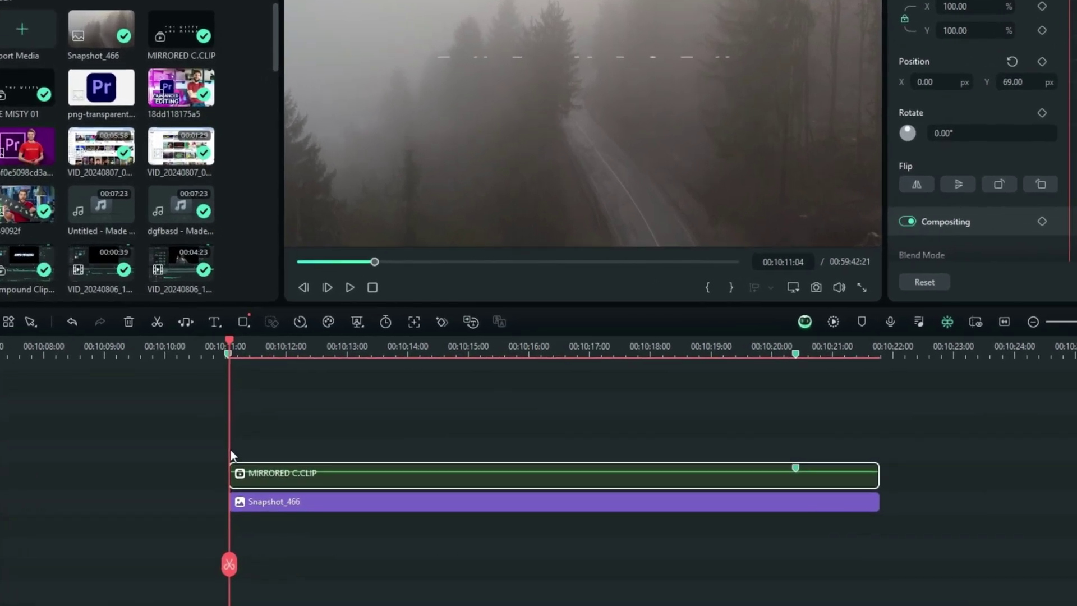
{"action": "left_click", "coordinate": [238, 483]}
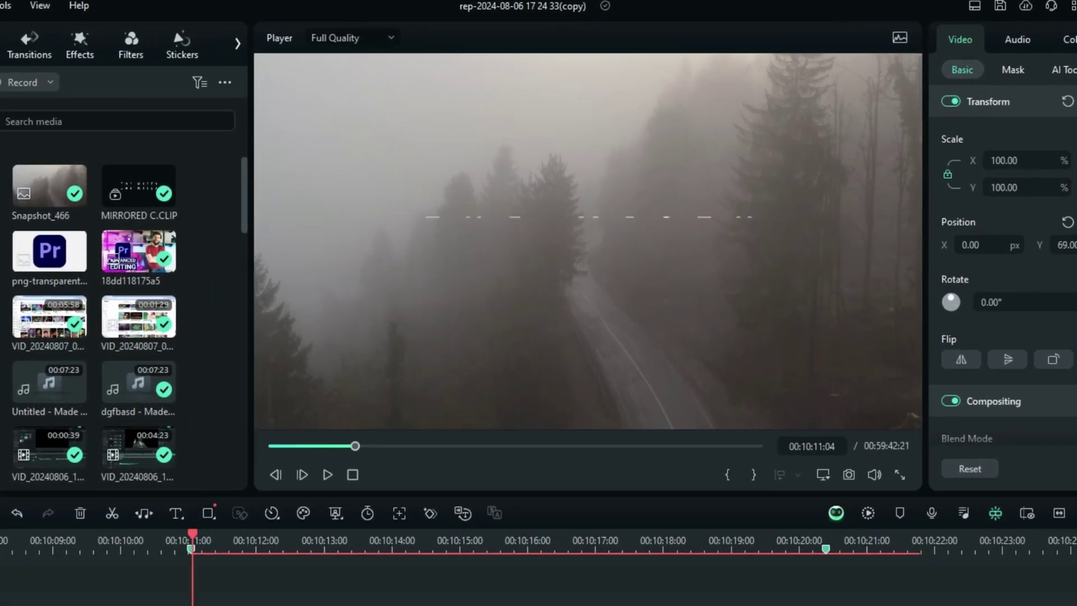
{"action": "key", "text": "ctrl+p"}
{"action": "left_click_drag", "start_coordinate": [617, 94], "coordinate": [616, 235]}
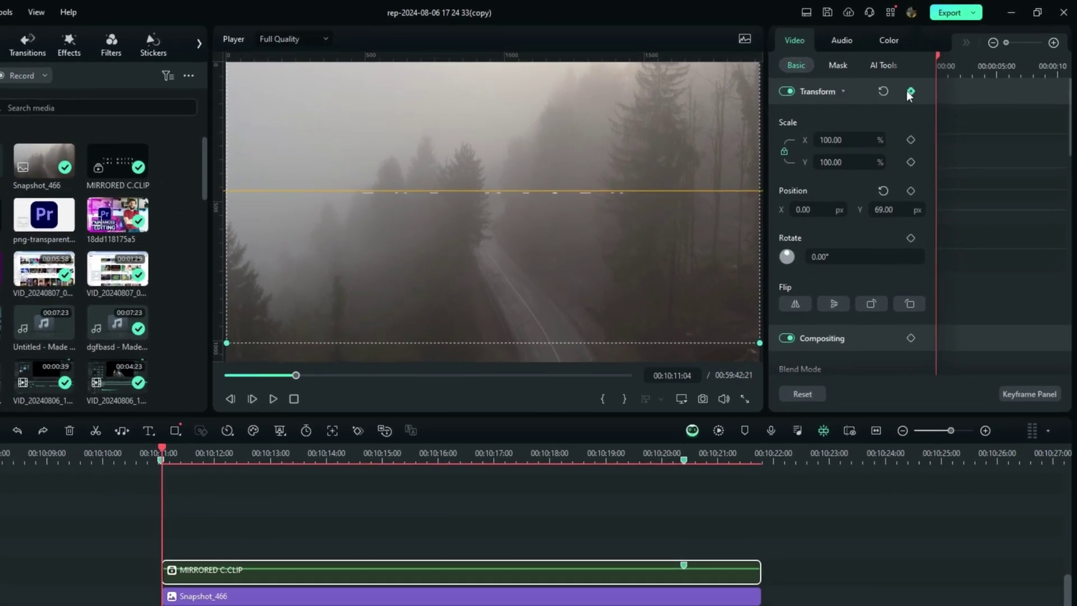
- Keyframe the transform at the clip start (Y 69), then set Position Y to -60 at 10:20:24
{"action": "left_click", "coordinate": [909, 92]}
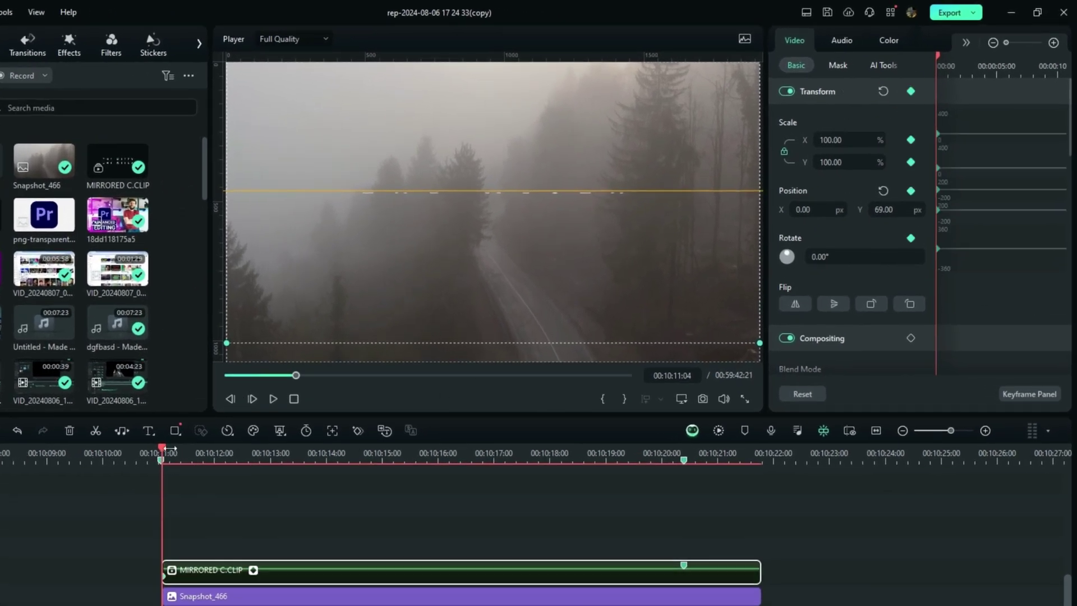
{"action": "left_click_drag", "start_coordinate": [168, 449], "coordinate": [672, 569]}
{"action": "left_click", "coordinate": [682, 565]}
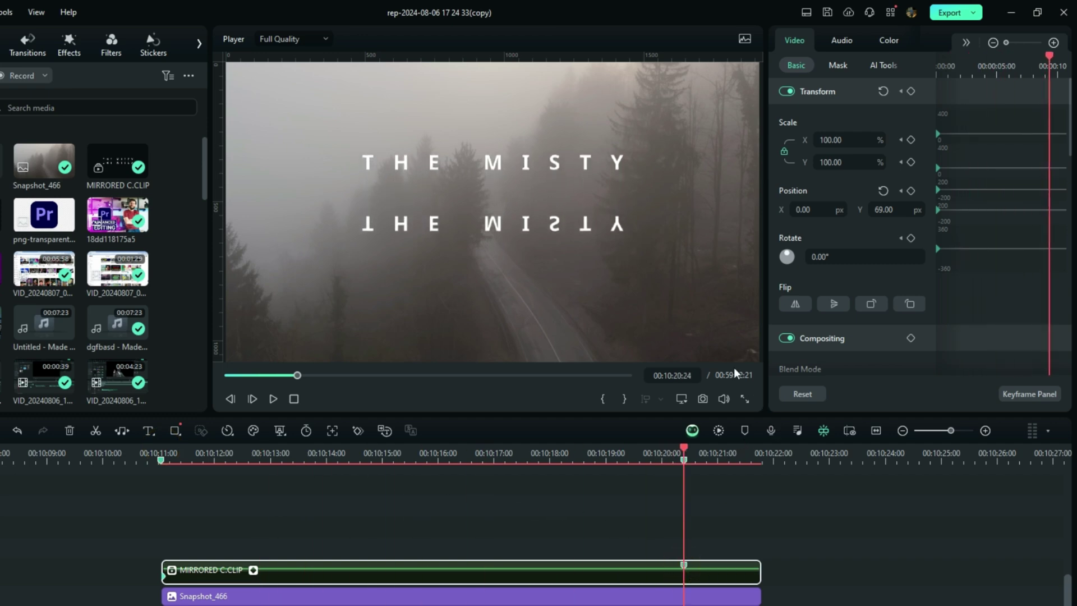
{"action": "left_click", "coordinate": [660, 304]}
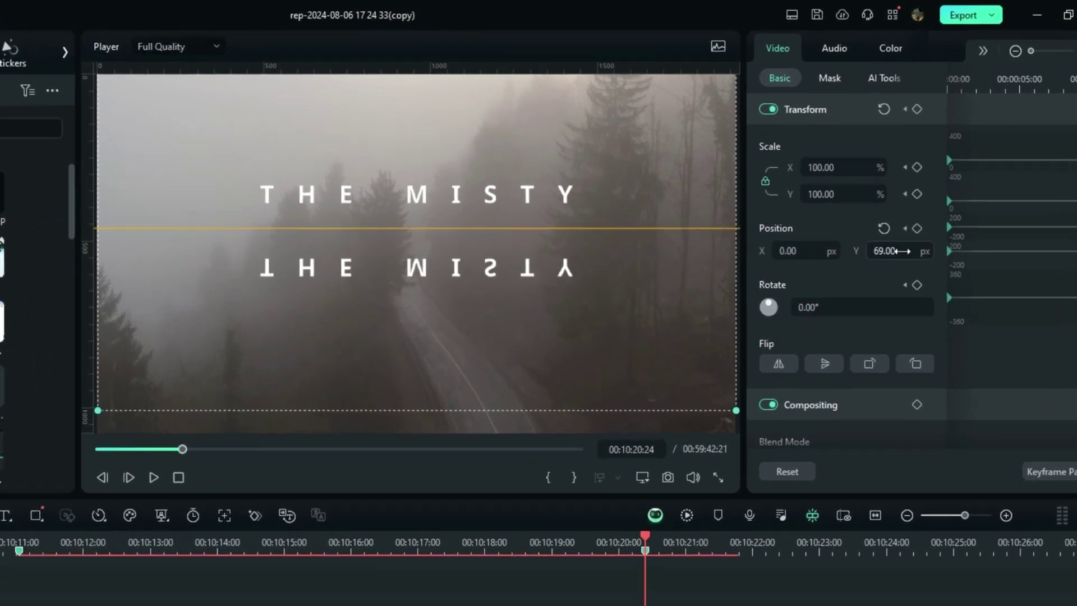
{"action": "left_click", "coordinate": [897, 210]}
{"action": "left_click_drag", "start_coordinate": [897, 272], "coordinate": [825, 273]}
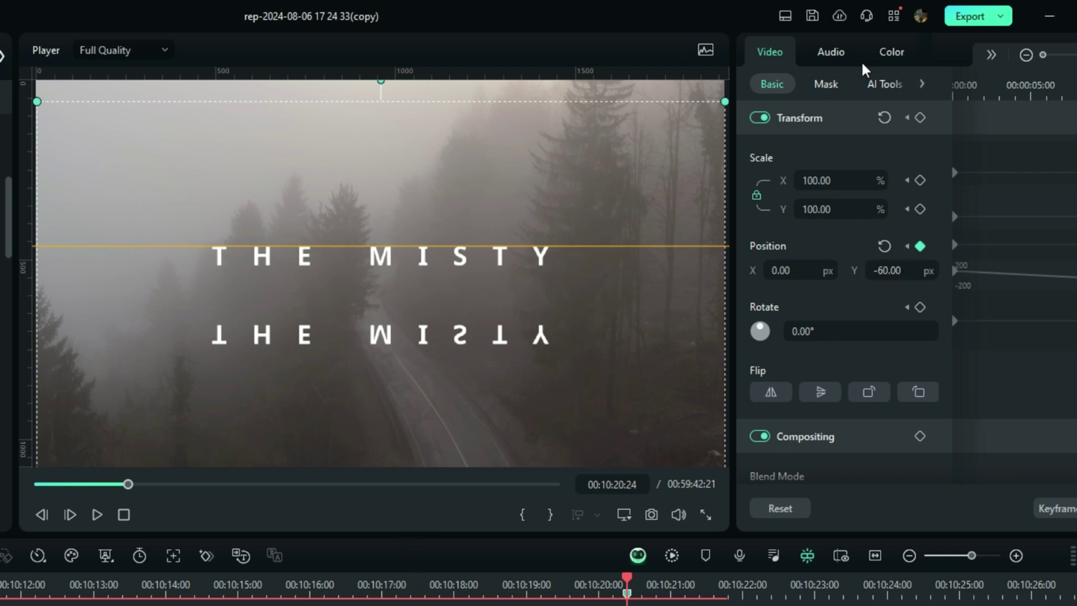
- Add a transform keyframe and nudge the final keyframe's Position Y down to -61
{"action": "left_click", "coordinate": [920, 118]}
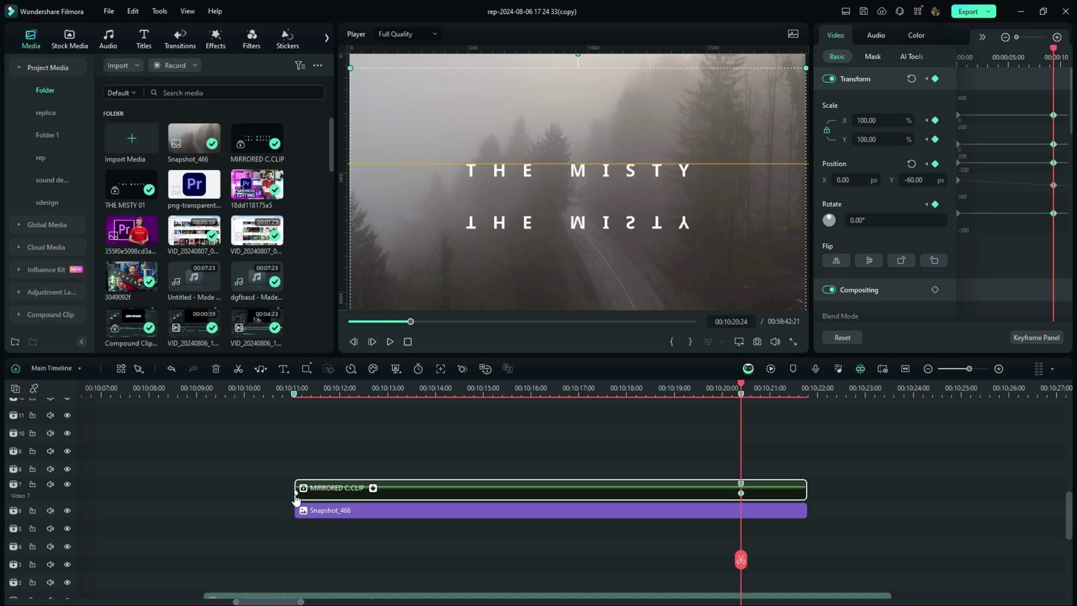
{"action": "left_click", "coordinate": [296, 496]}
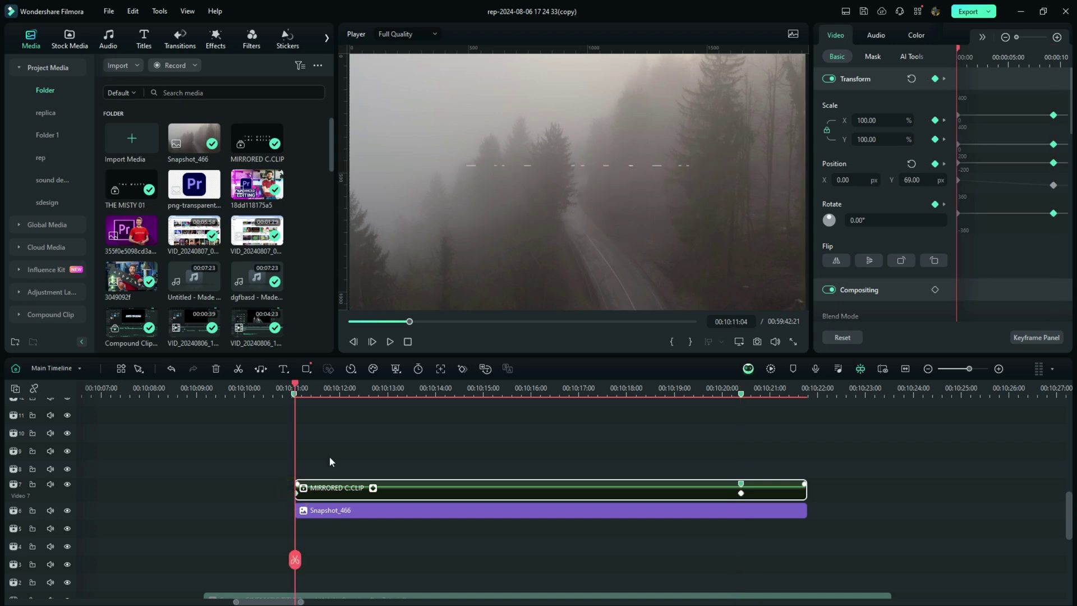
{"action": "mouse_move", "coordinate": [530, 258]}
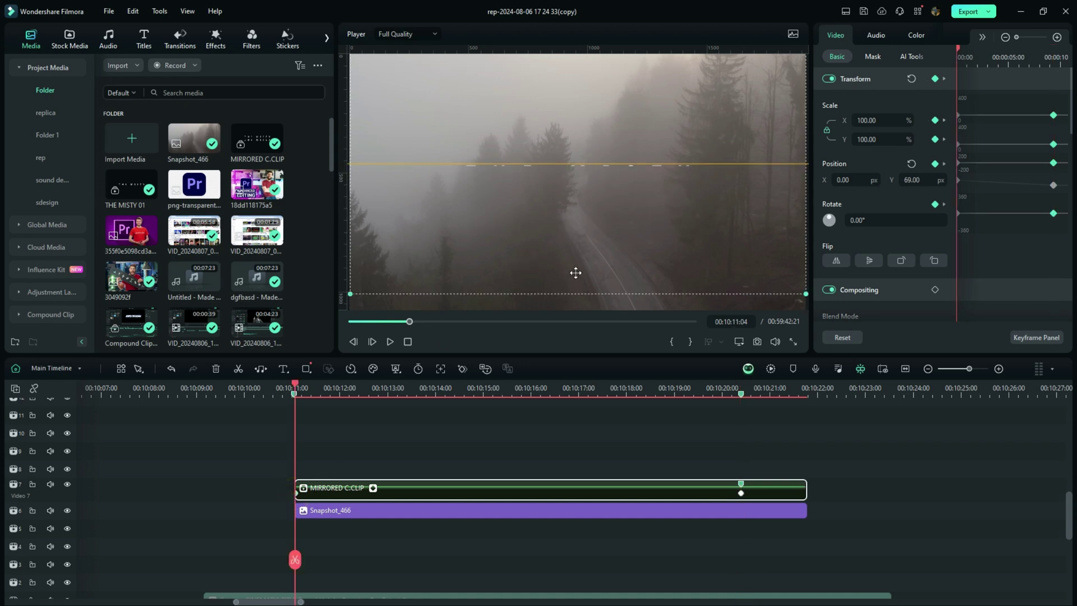
{"action": "left_click", "coordinate": [741, 494]}
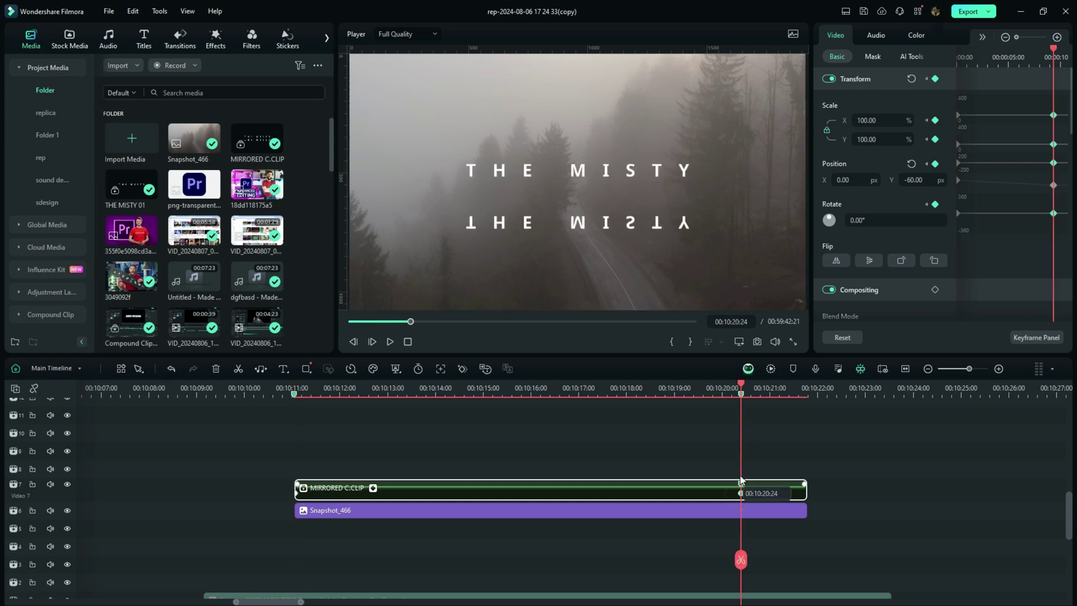
{"action": "left_click", "coordinate": [711, 282]}
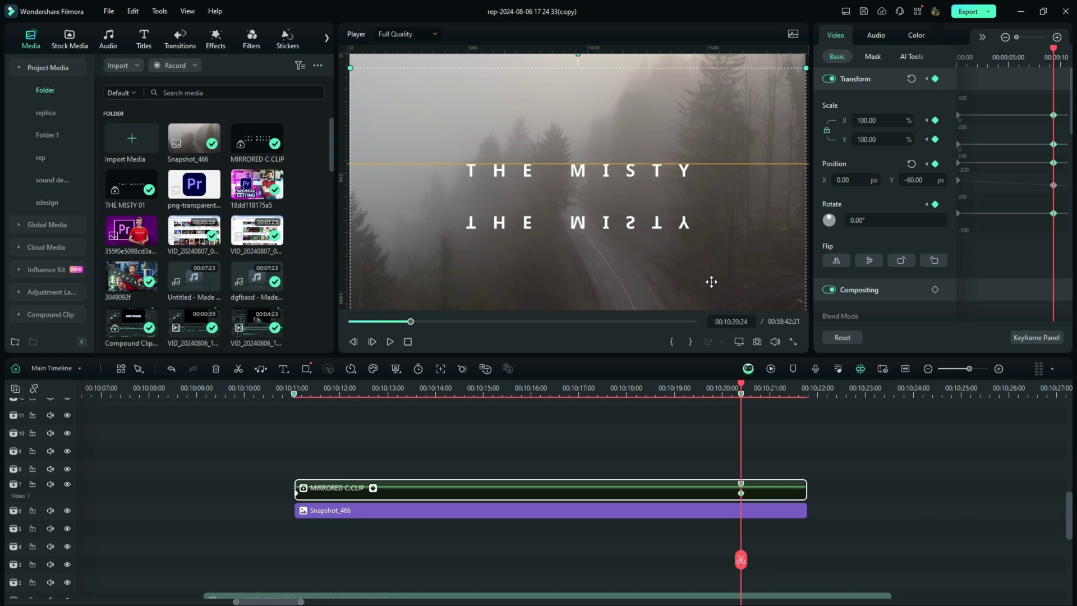
{"action": "key", "text": "Down"}
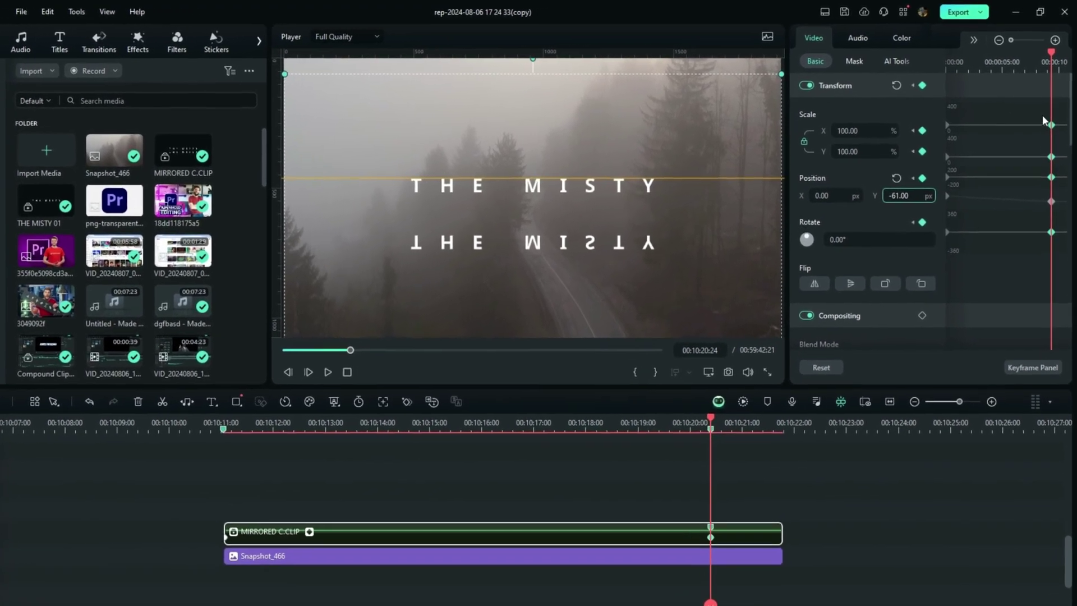
- Give the end keyframe ease-out interpolation, then deselect the mirrored clip
{"action": "left_click", "coordinate": [1042, 115]}
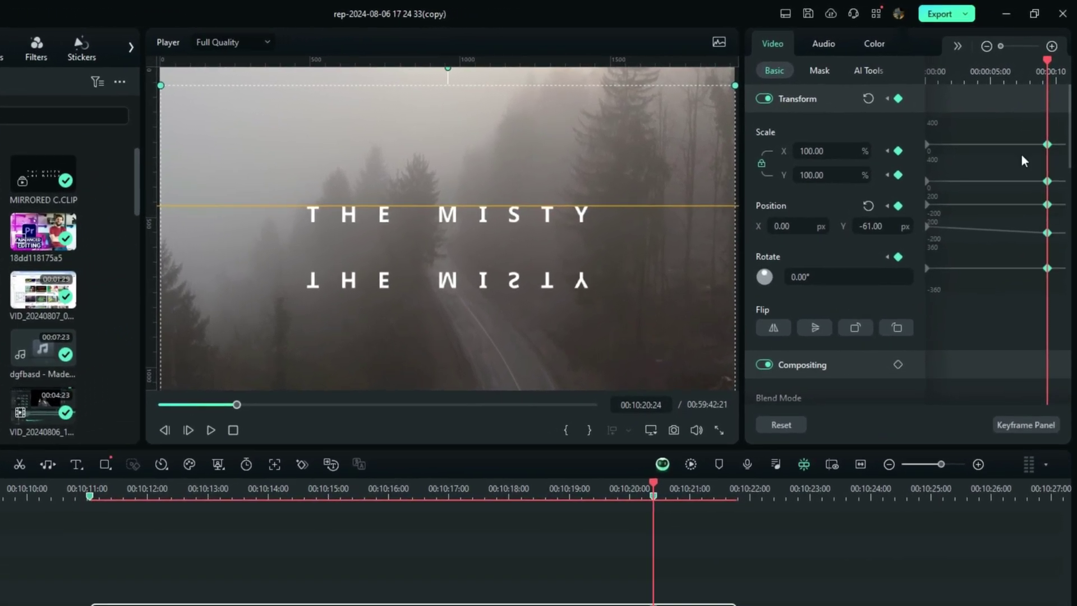
{"action": "left_click", "coordinate": [955, 46]}
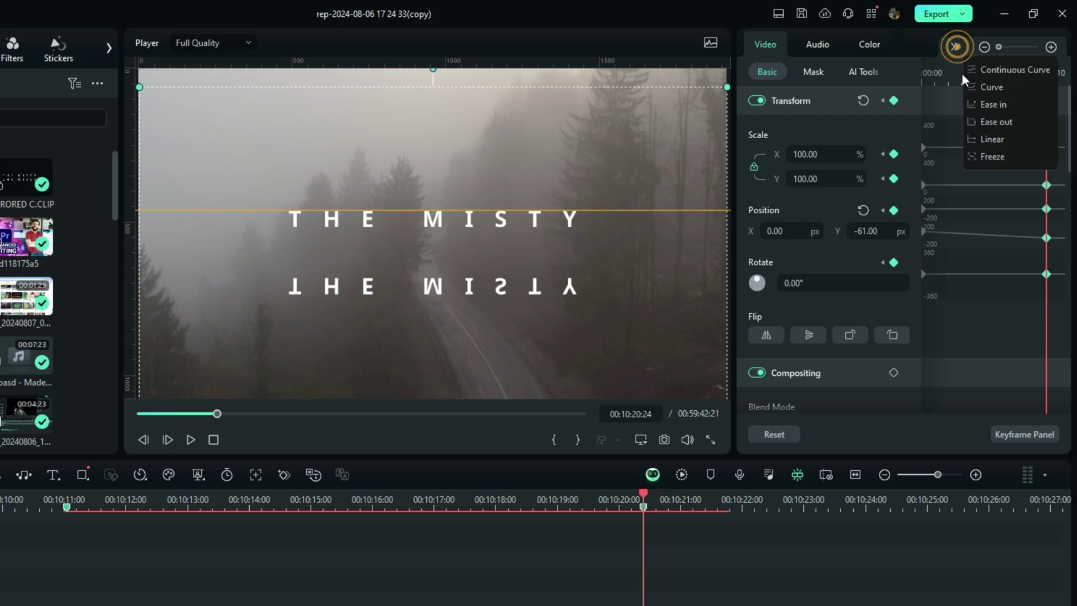
{"action": "left_click", "coordinate": [986, 121]}
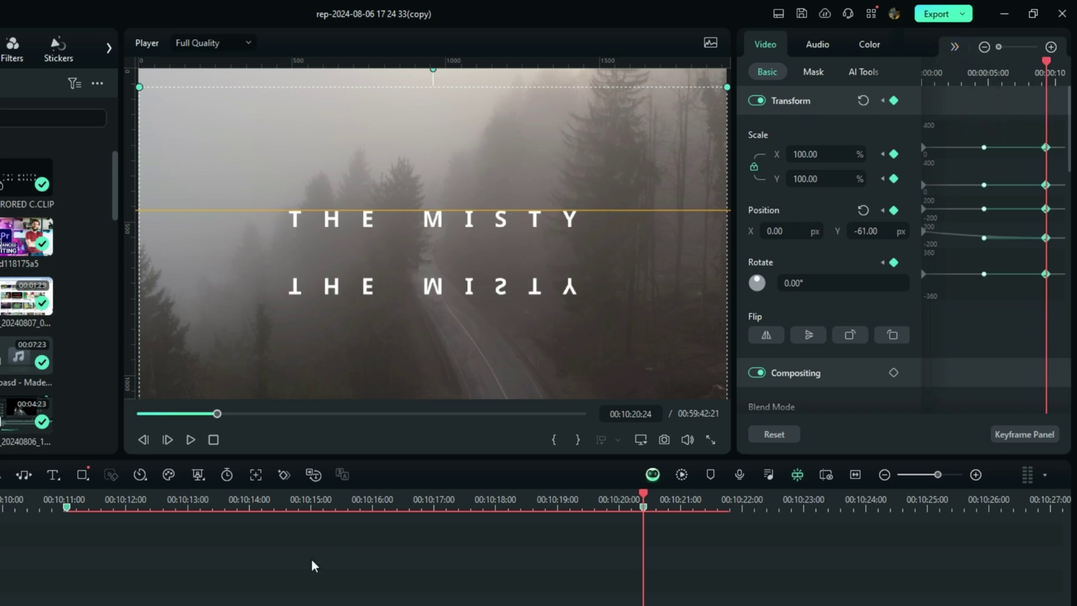
{"action": "left_click", "coordinate": [185, 550]}
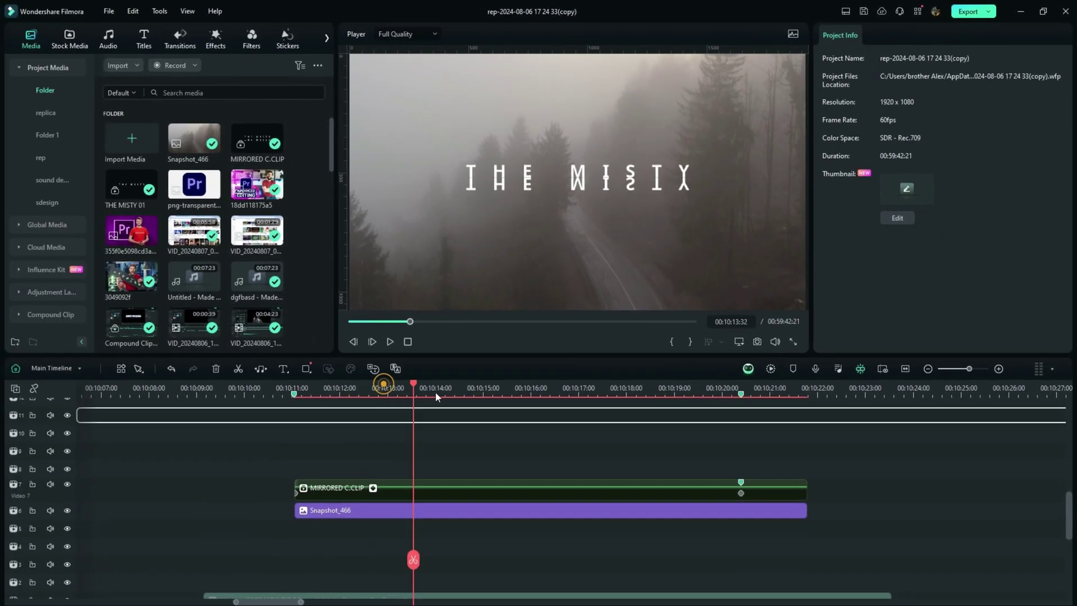
{"action": "left_click", "coordinate": [340, 516]}
{"action": "left_click_drag", "start_coordinate": [515, 403], "coordinate": [545, 429]}
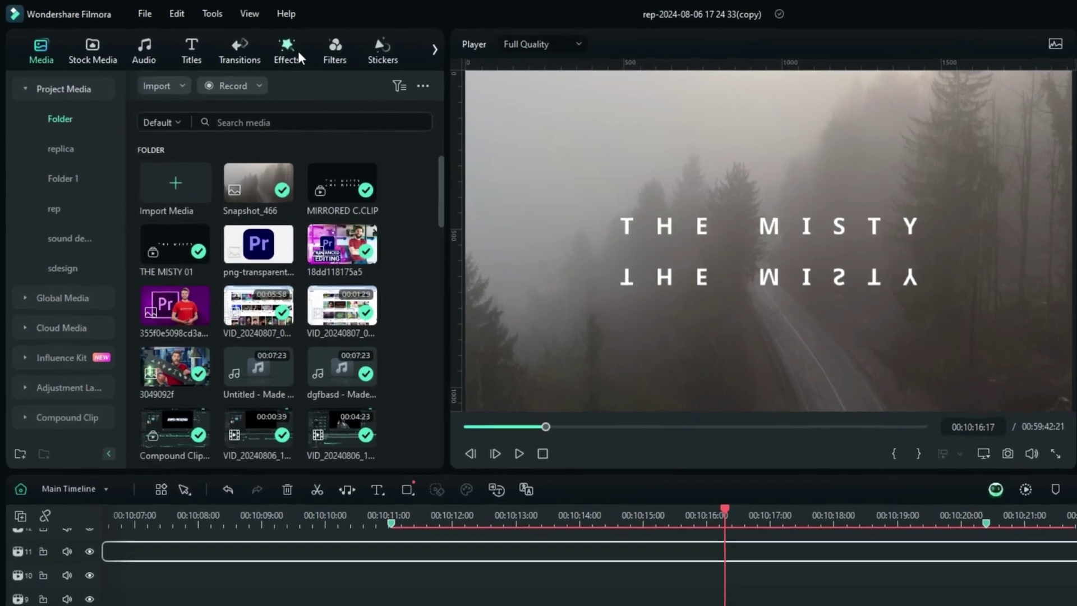
- Search the effects library for 'DEPTH' blurs
{"action": "left_click", "coordinate": [224, 40]}
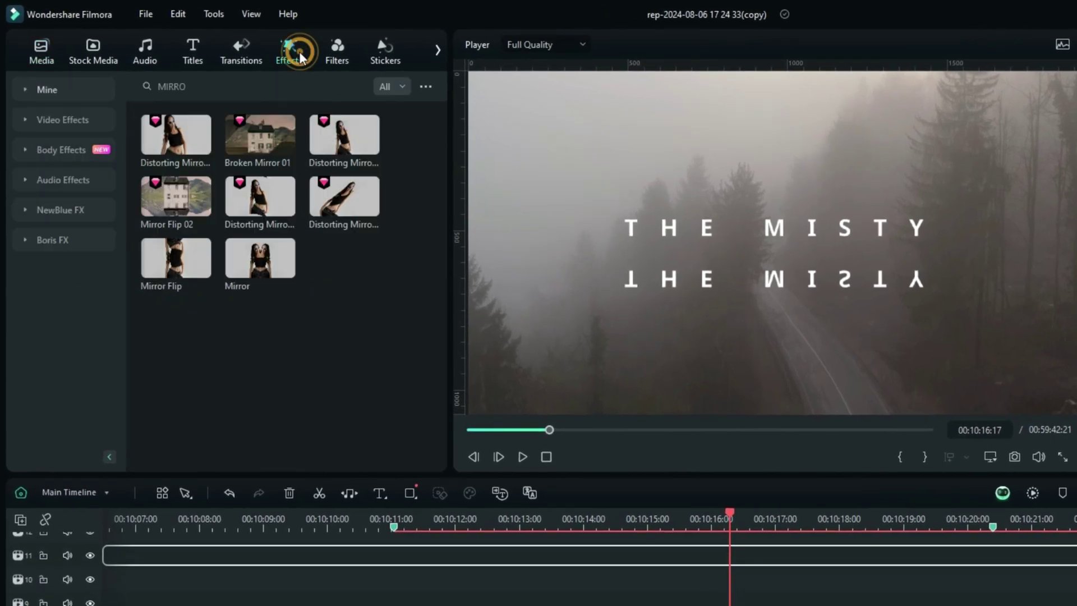
{"action": "double_click", "coordinate": [225, 84]}
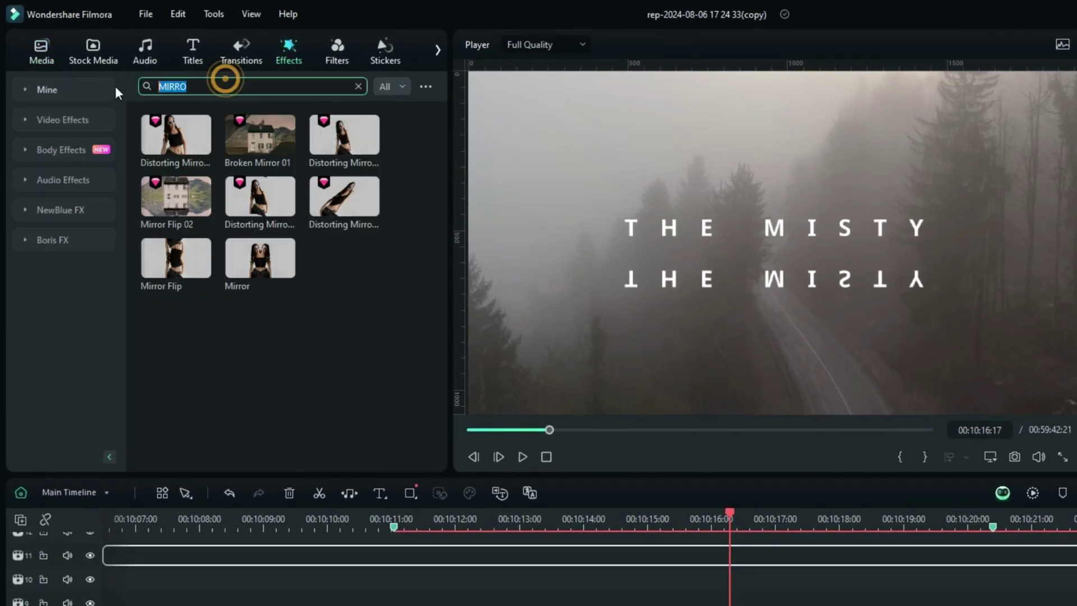
{"action": "key", "text": "Return"}
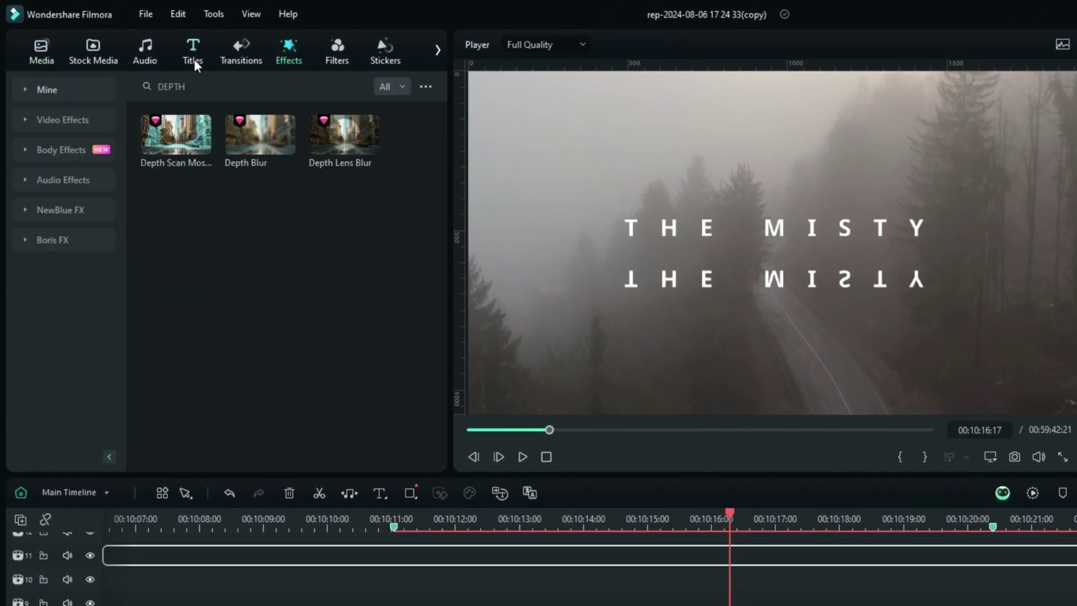
- Place Depth Blur above MIRRORED C.CLIP, stretch it to the clip's end, and select it
{"action": "left_click_drag", "start_coordinate": [256, 140], "coordinate": [402, 605]}
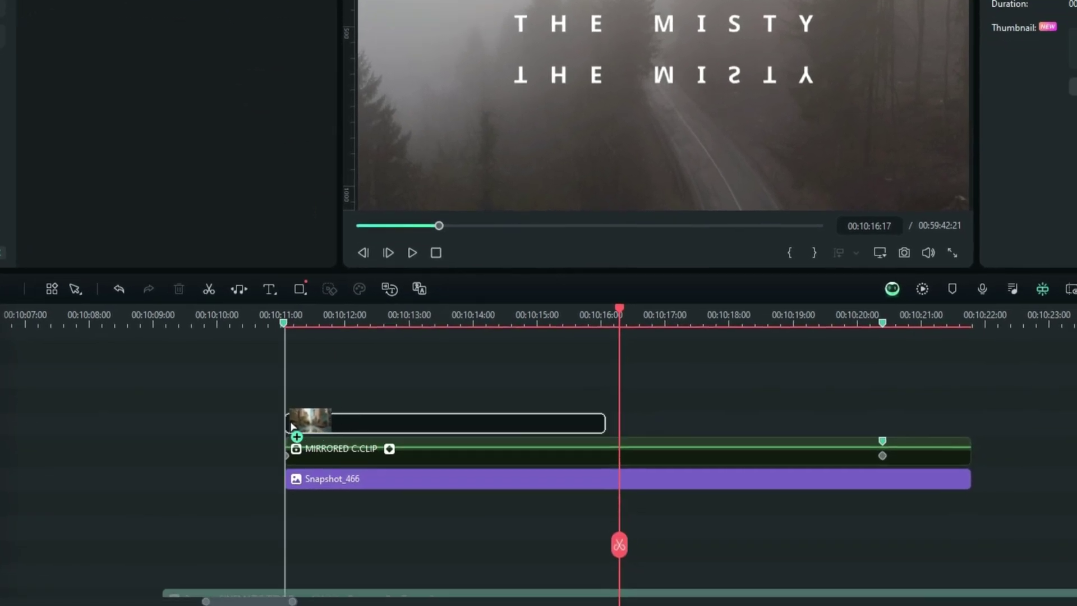
{"action": "left_click_drag", "start_coordinate": [292, 427], "coordinate": [292, 427]}
{"action": "left_click_drag", "start_coordinate": [602, 422], "coordinate": [969, 457]}
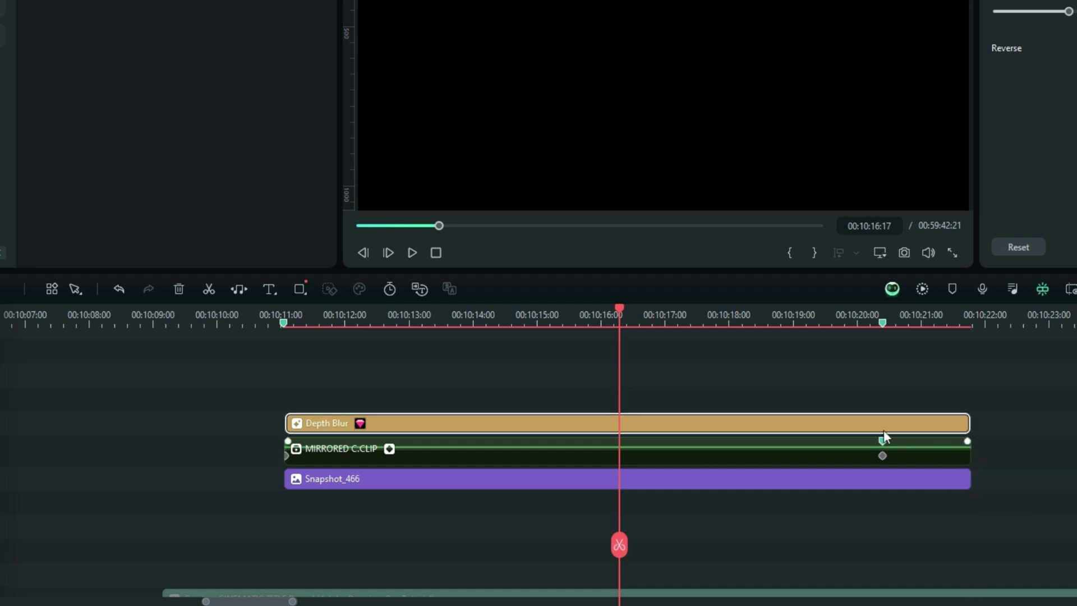
{"action": "left_click", "coordinate": [629, 443]}
{"action": "left_click", "coordinate": [629, 426]}
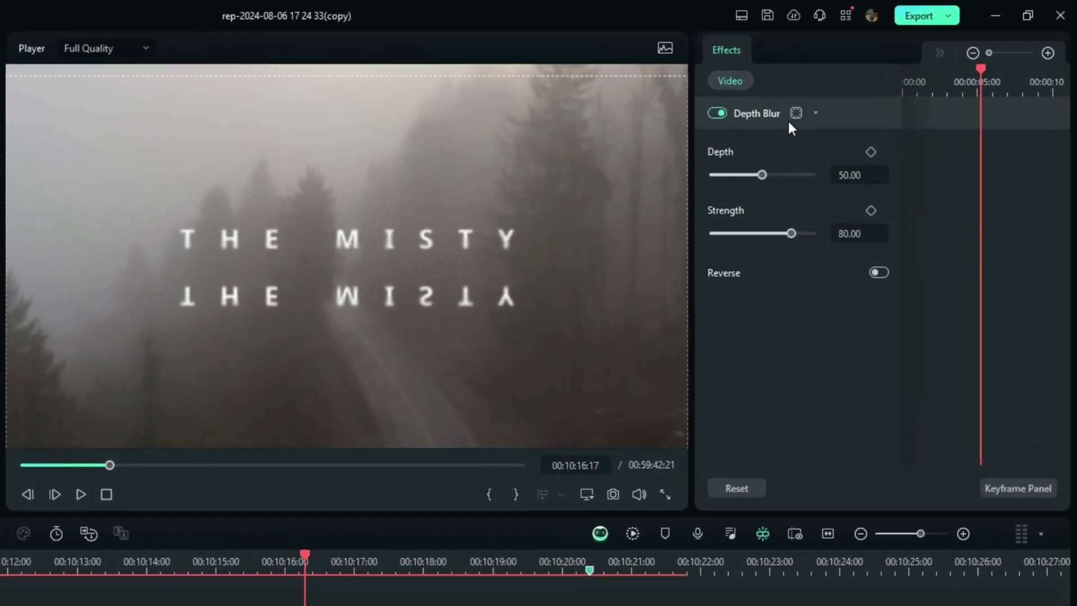
- Give Depth Blur a custom four-point mask boxing the reflection, with mask Blur Strength 10
{"action": "left_click", "coordinate": [845, 94]}
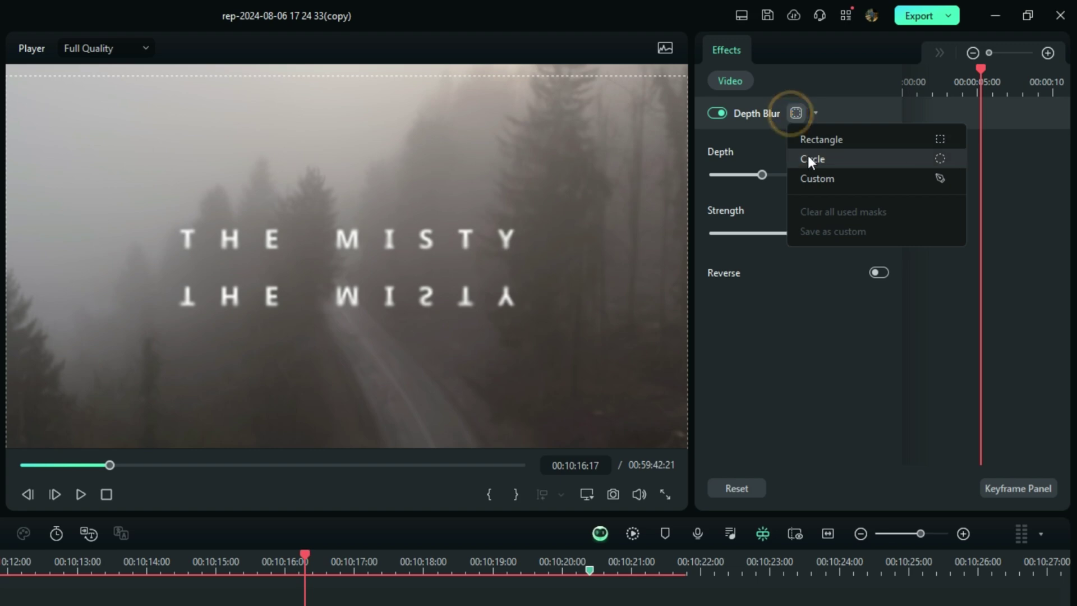
{"action": "left_click", "coordinate": [812, 178]}
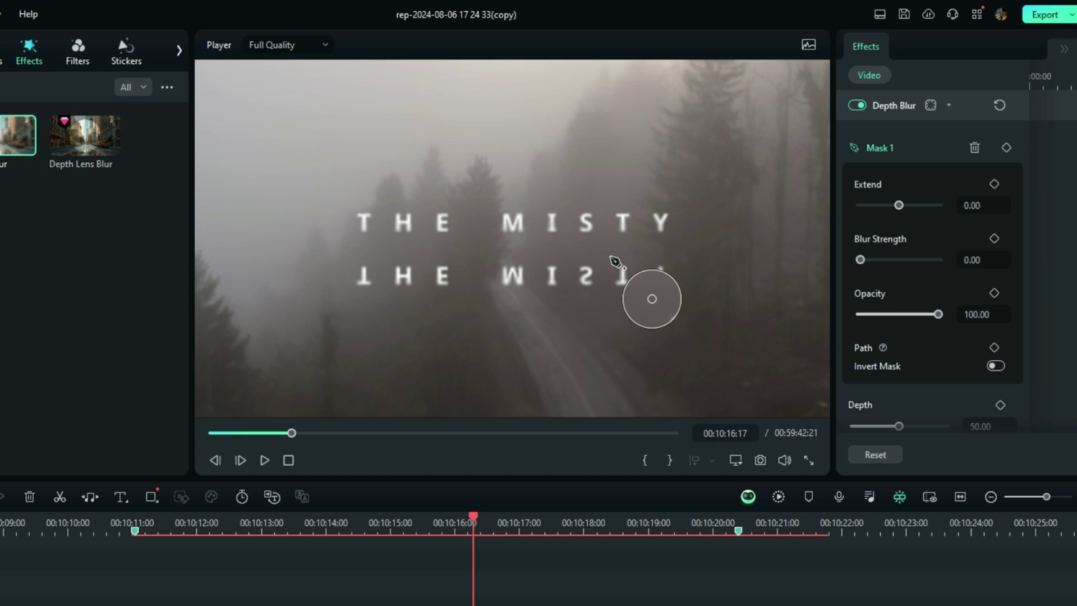
{"action": "left_click", "coordinate": [330, 235]}
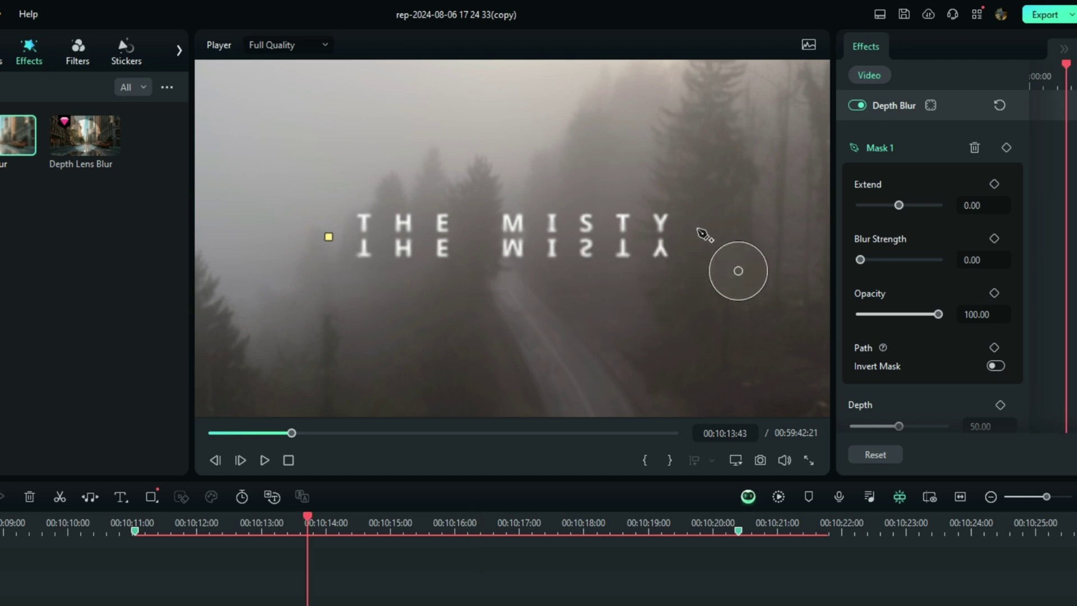
{"action": "left_click", "coordinate": [699, 231]}
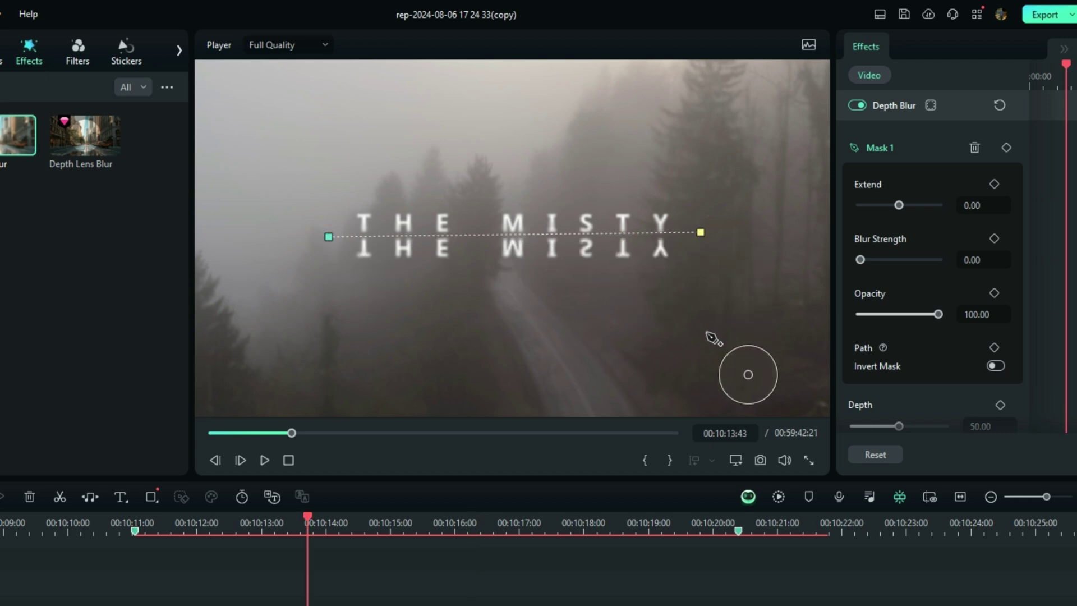
{"action": "left_click", "coordinate": [701, 332]}
{"action": "left_click", "coordinate": [330, 308]}
{"action": "key", "text": "ctrl+z"}
{"action": "key", "text": "ctrl+z"}
{"action": "left_click", "coordinate": [702, 308]}
{"action": "left_click", "coordinate": [334, 306]}
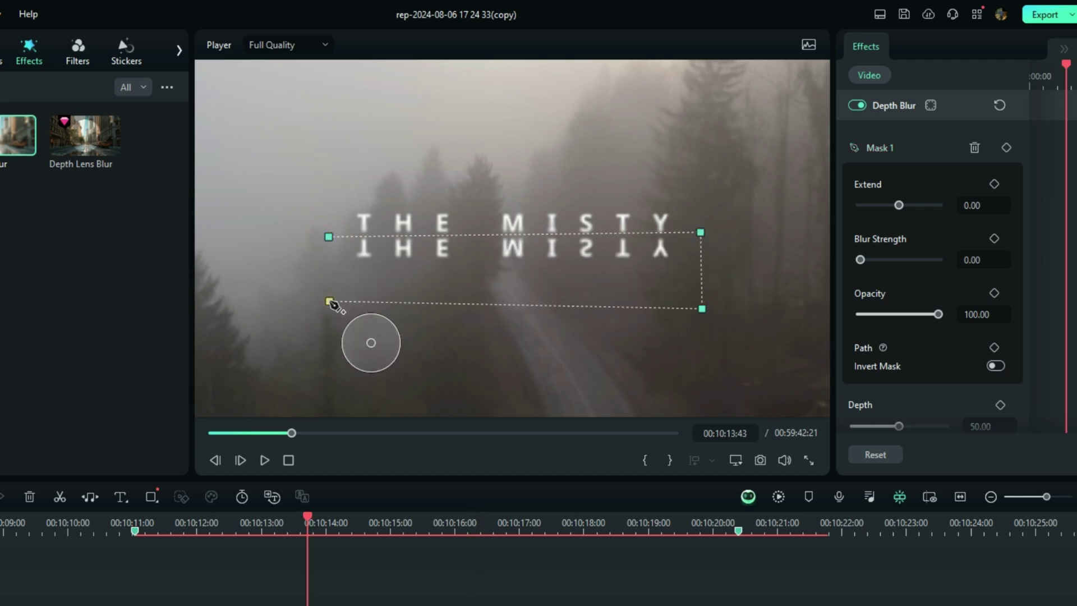
{"action": "left_click_drag", "start_coordinate": [335, 307], "coordinate": [333, 319]}
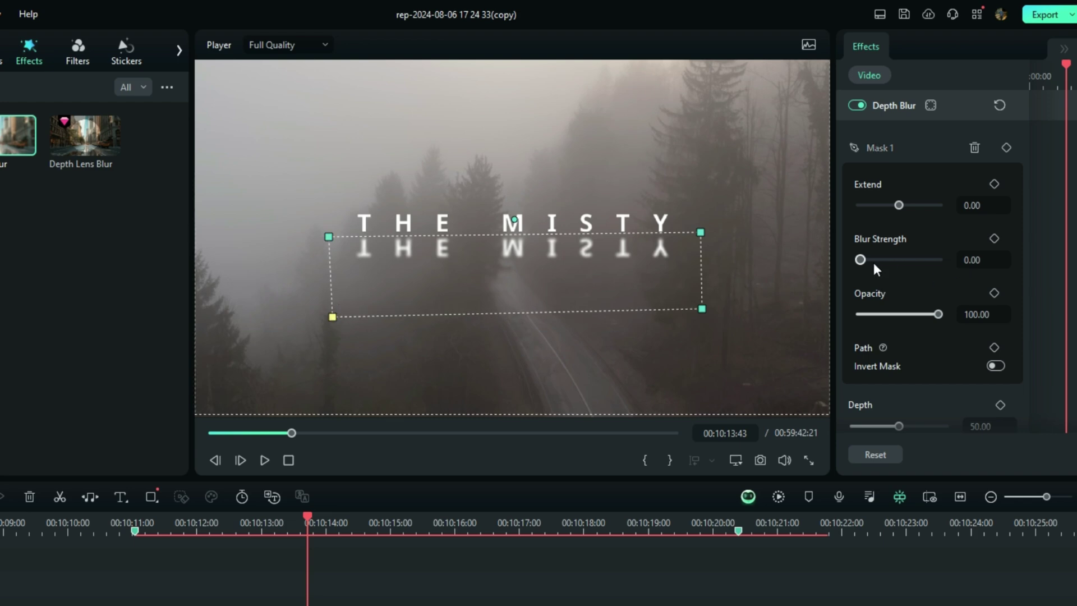
{"action": "left_click_drag", "start_coordinate": [965, 260], "coordinate": [974, 264]}
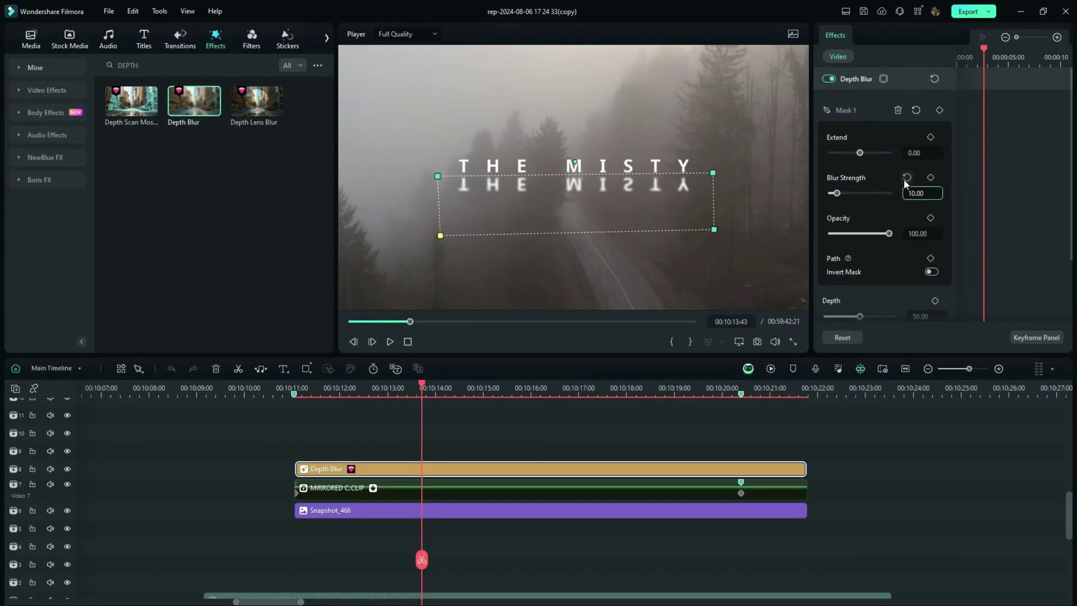
- Draw a four-corner box mask around the title on MIRRORED C.CLIP, feathered to Blur Strength 7.56
{"action": "left_click", "coordinate": [462, 497]}
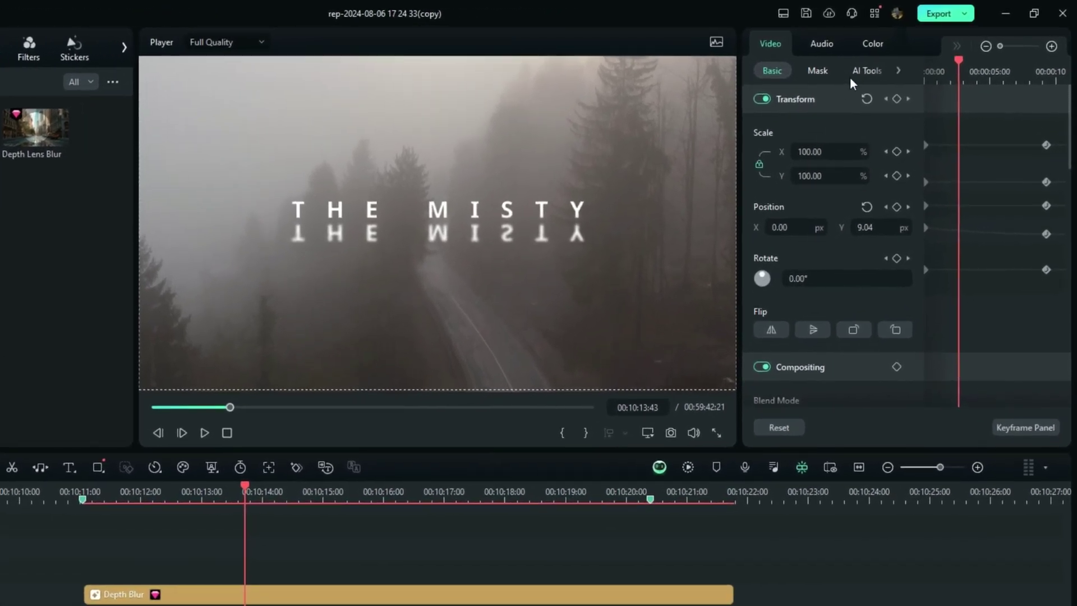
{"action": "left_click", "coordinate": [820, 72]}
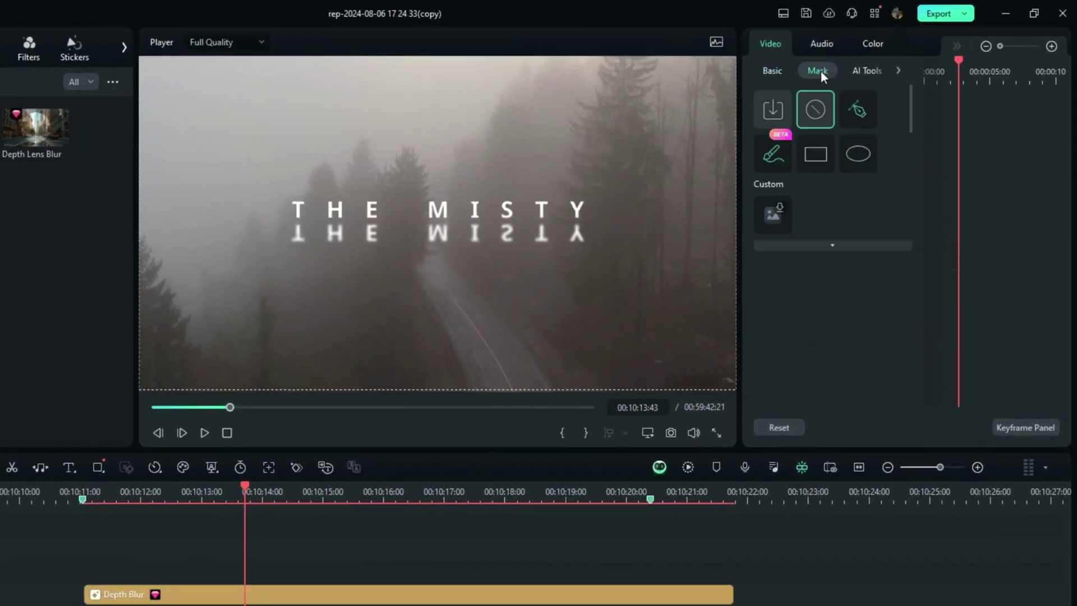
{"action": "left_click", "coordinate": [848, 115]}
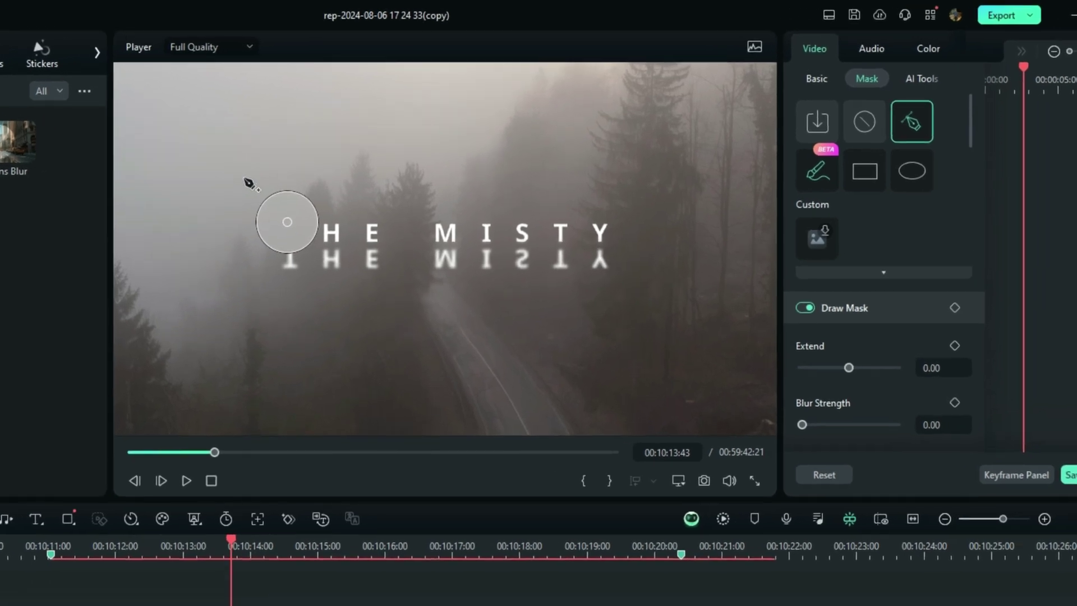
{"action": "left_click", "coordinate": [256, 161]}
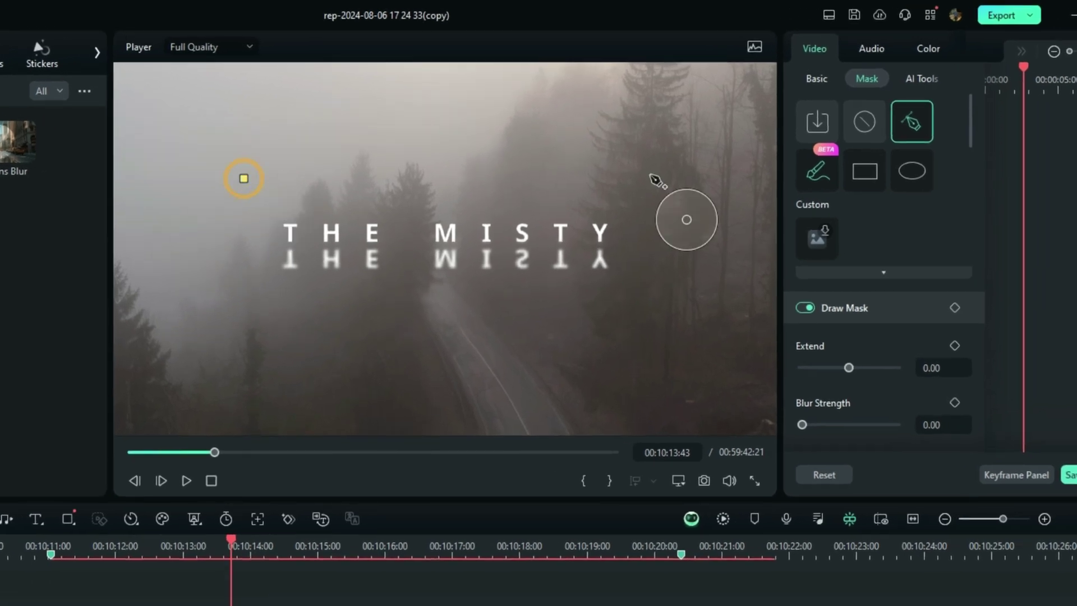
{"action": "left_click", "coordinate": [657, 294]}
{"action": "left_click", "coordinate": [244, 282]}
{"action": "left_click", "coordinate": [244, 178]}
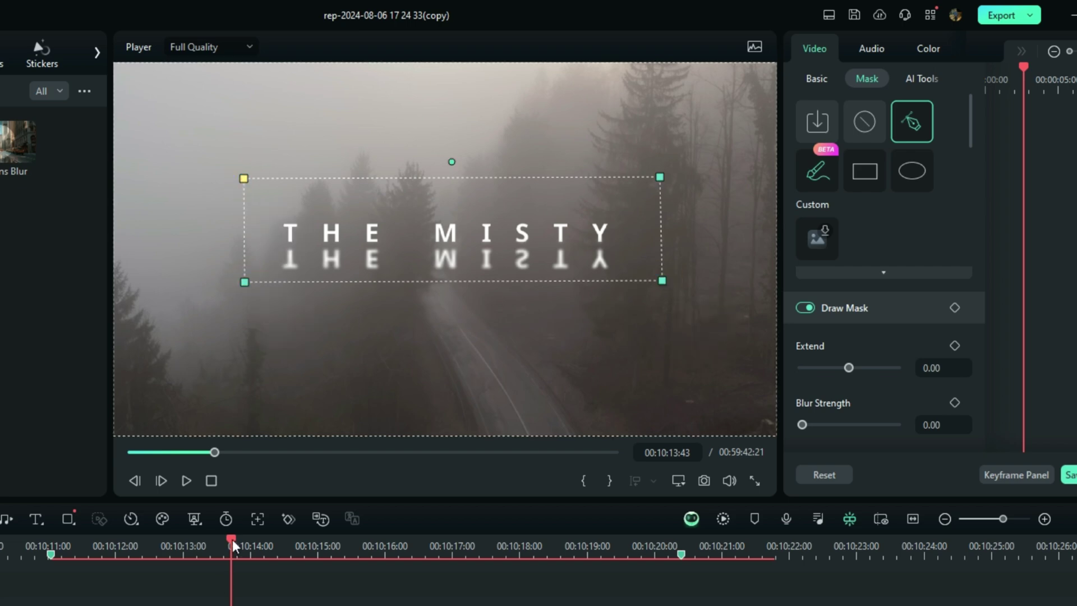
{"action": "scroll", "coordinate": [871, 415], "scroll_direction": "down", "scroll_amount": 1}
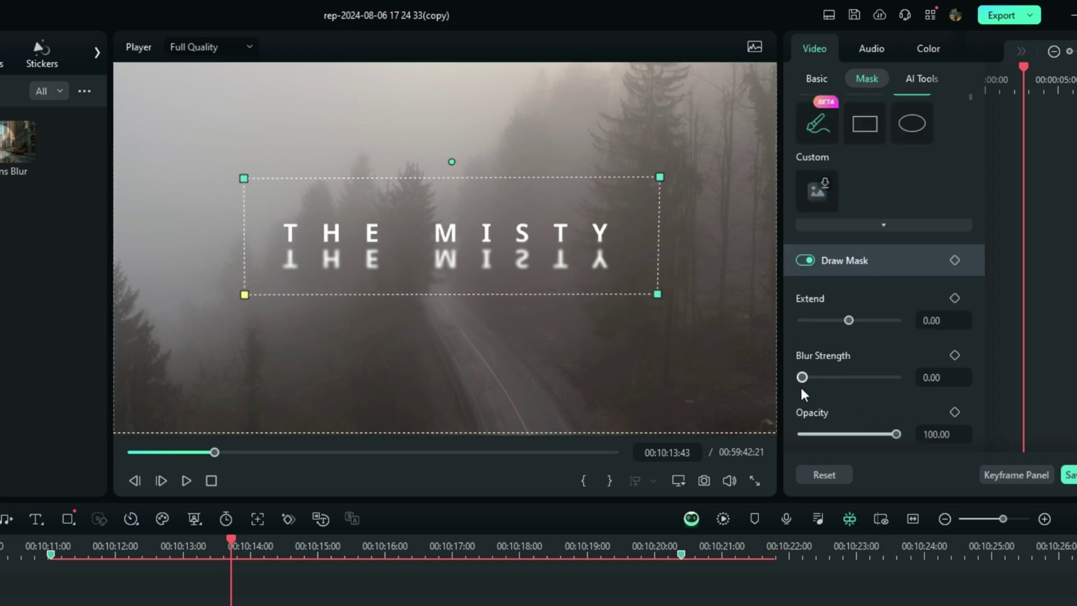
{"action": "left_click_drag", "start_coordinate": [801, 382], "coordinate": [813, 409]}
{"action": "left_click", "coordinate": [583, 547]}
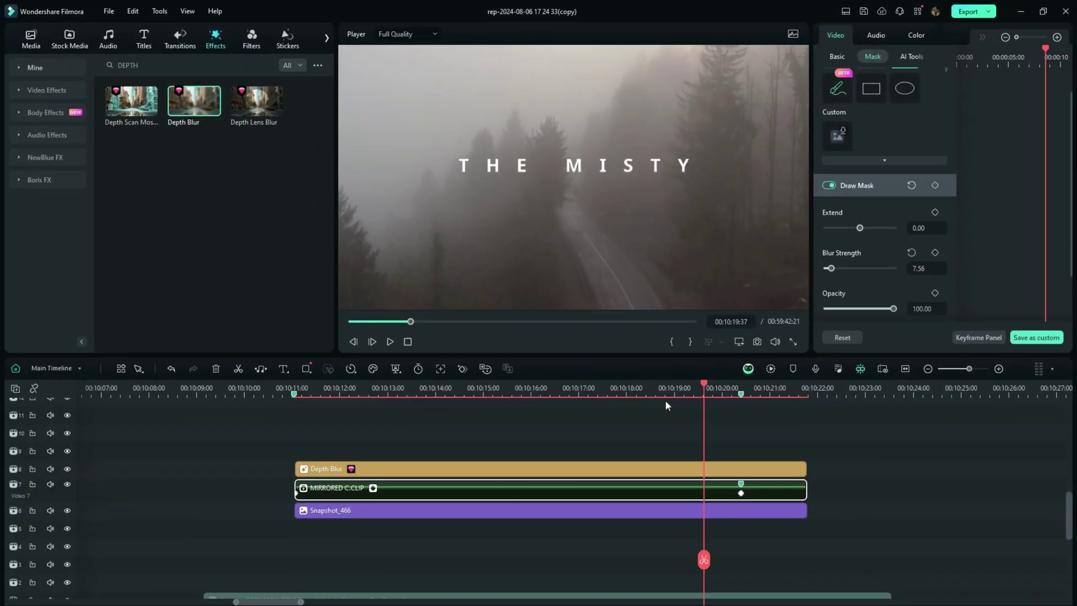
{"action": "left_click_drag", "start_coordinate": [591, 535], "coordinate": [287, 533]}
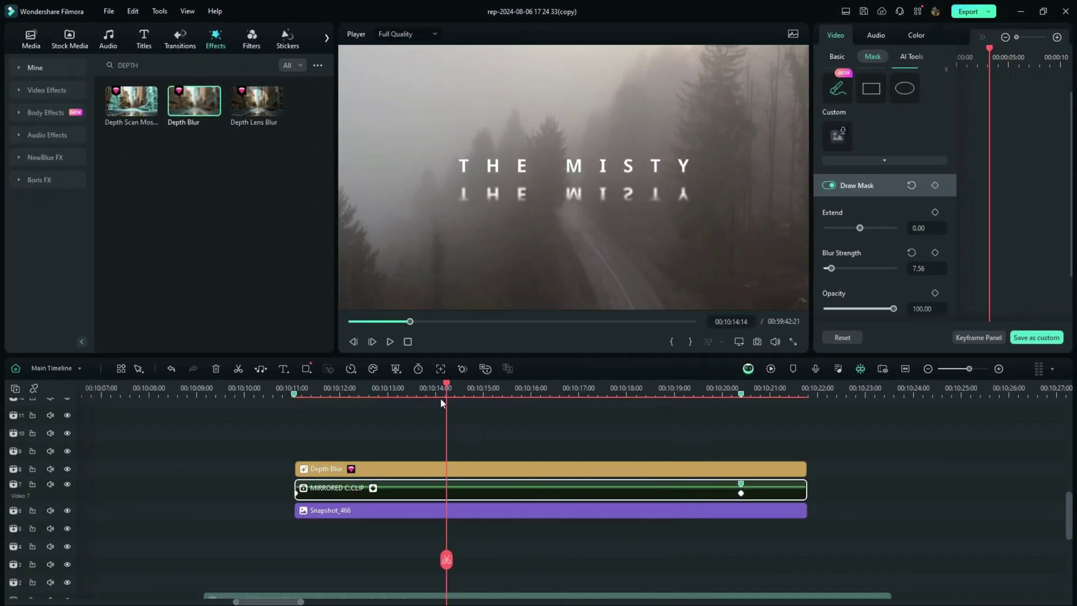
{"action": "left_click_drag", "start_coordinate": [439, 398], "coordinate": [401, 402]}
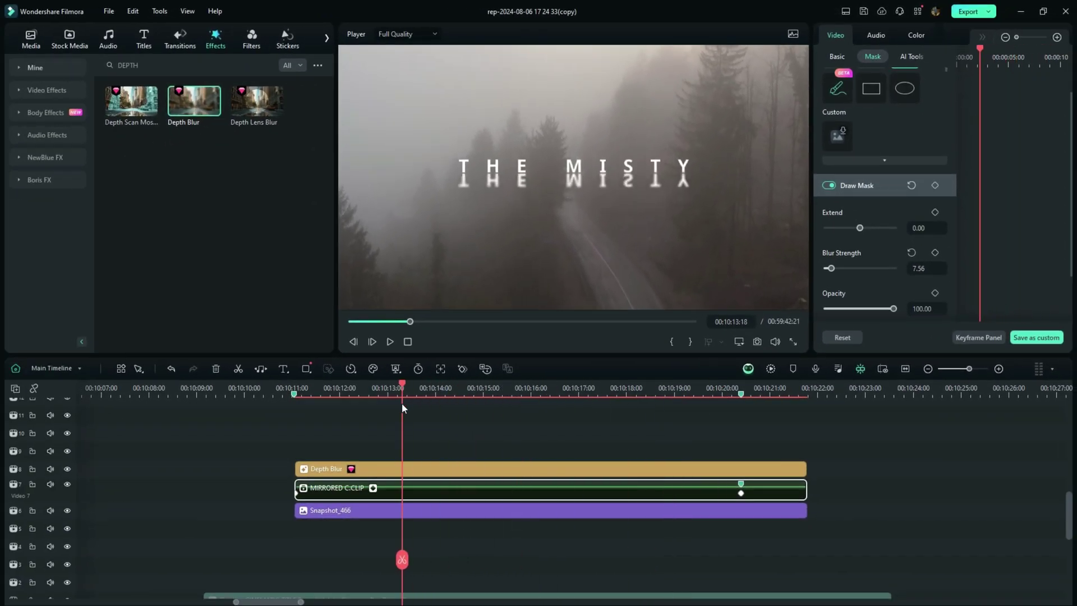